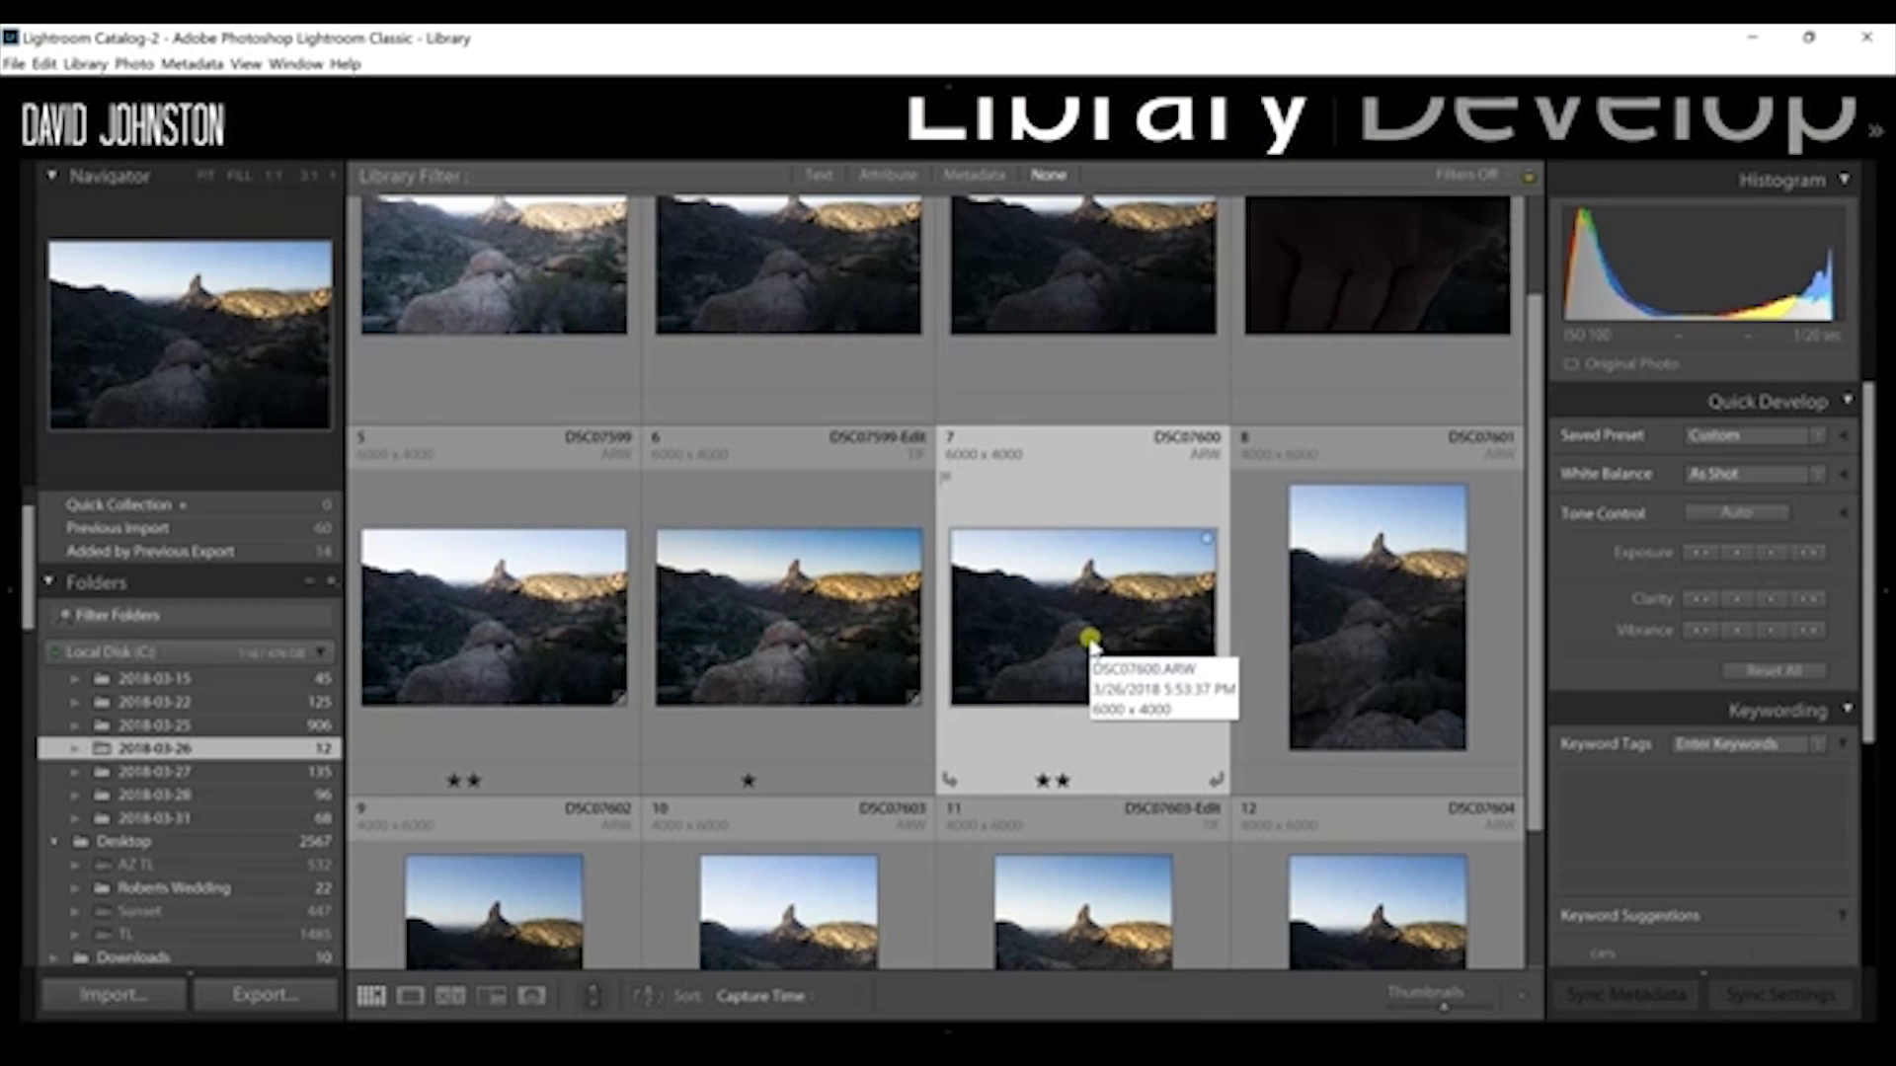
# Step: Compare the DSC07599 and DSC07600 raw exposures and view the finished DSC07599-Edit photo enlarged before returning to the thumbnail grid
pyautogui.click(491, 597)
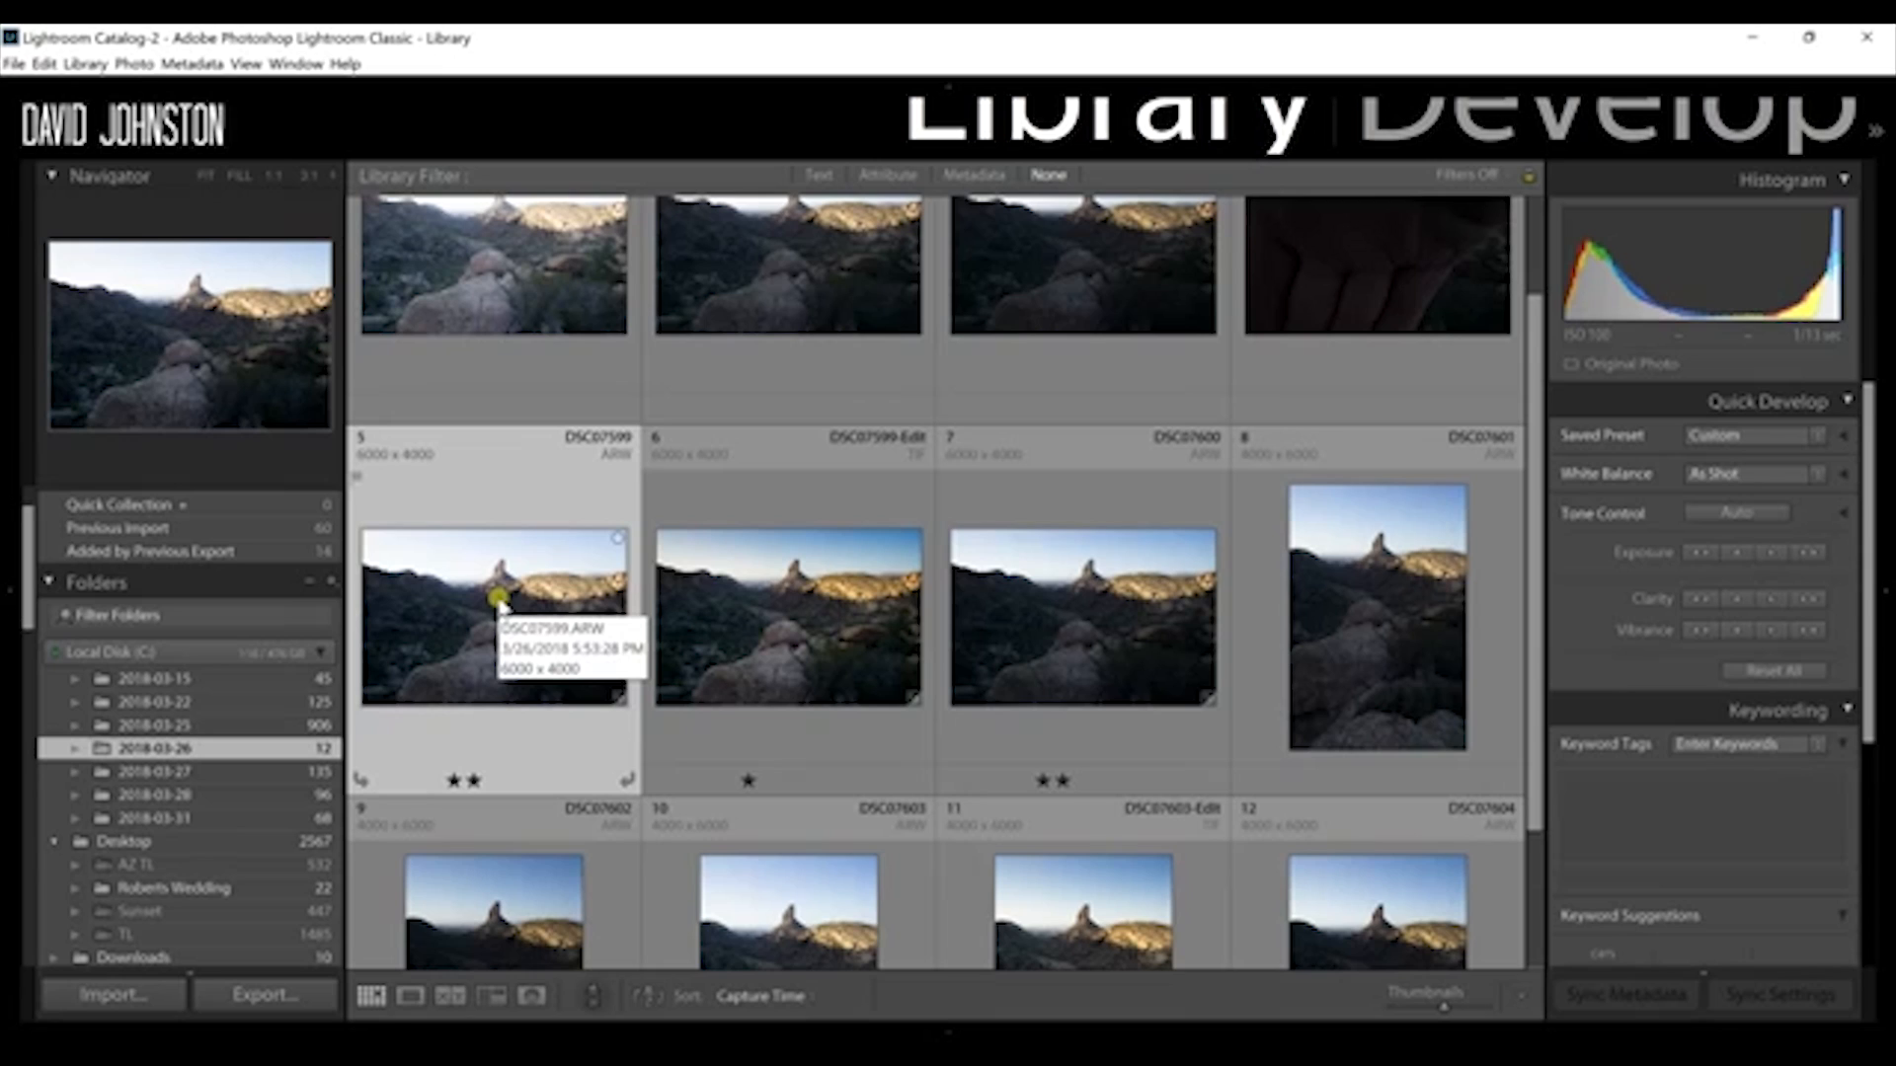
pyautogui.click(1091, 635)
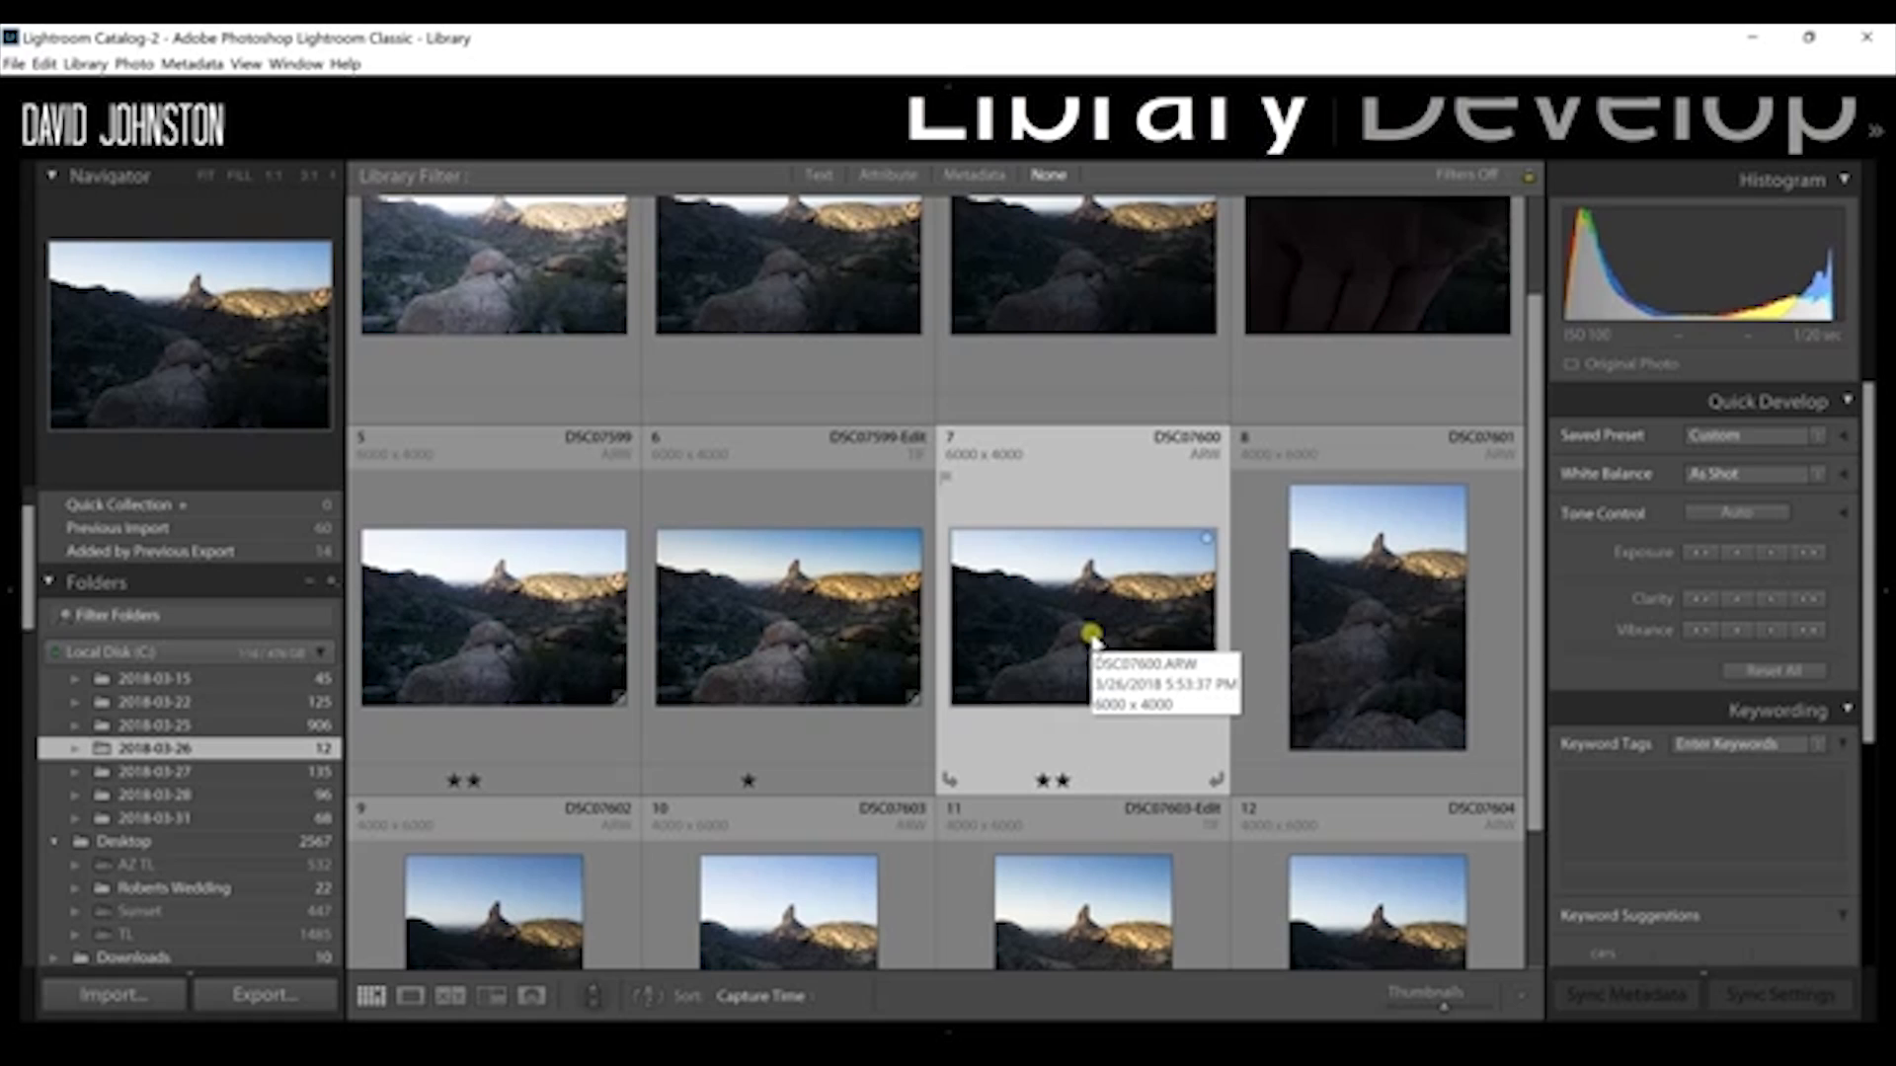
pyautogui.doubleClick(802, 632)
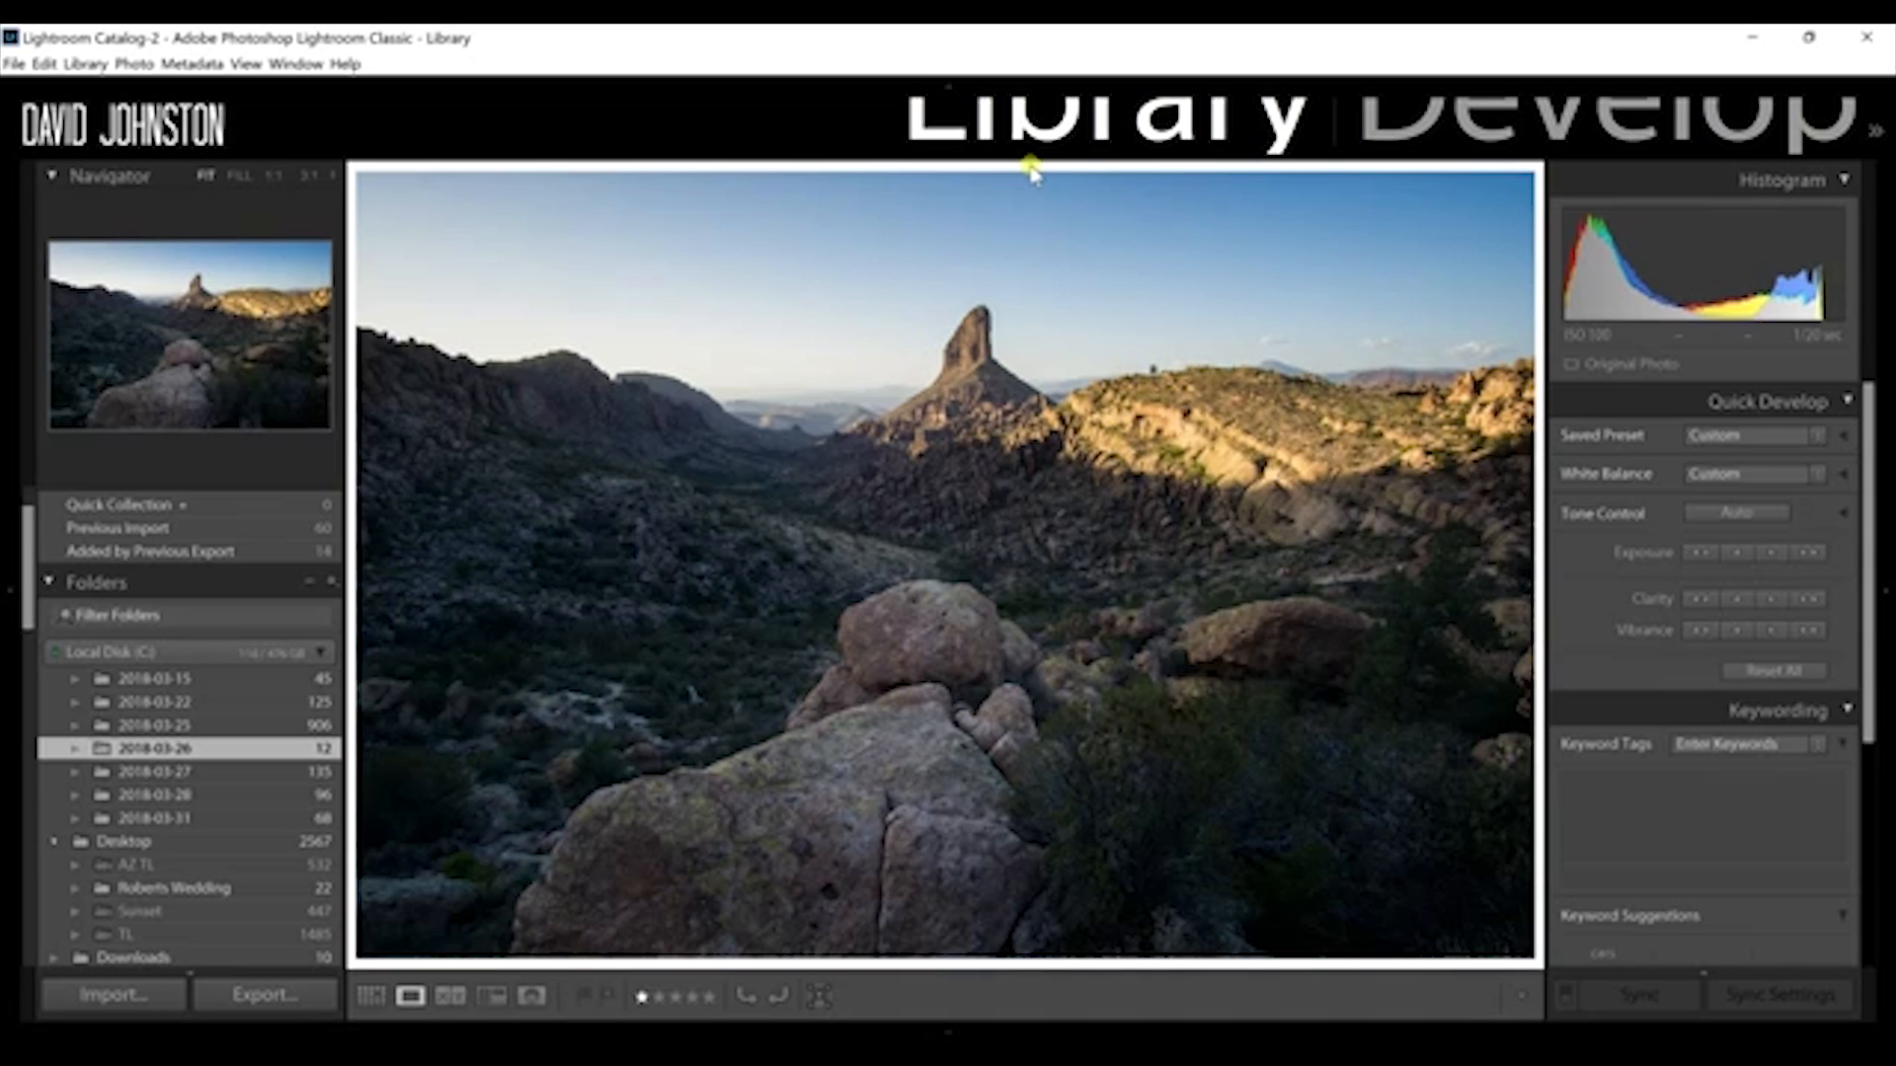
pyautogui.press('g')
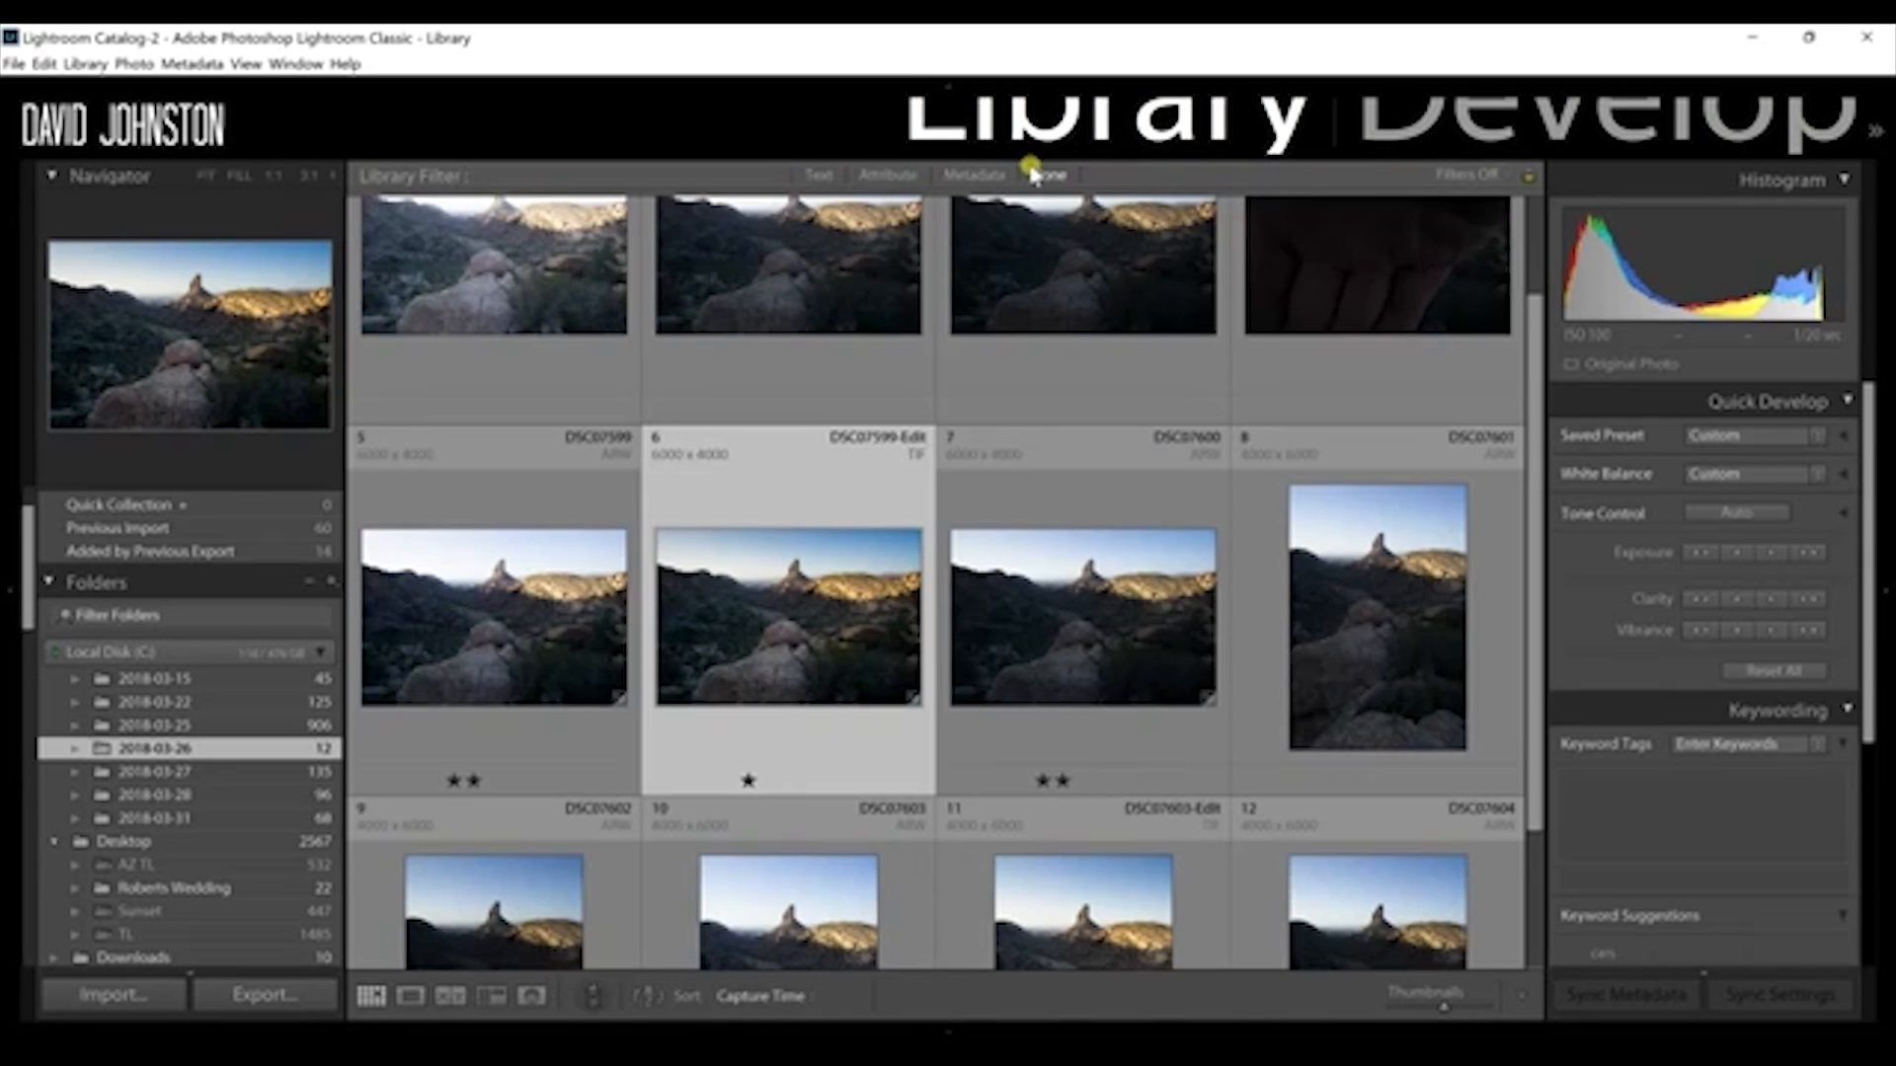
# Step: Select the DSC07599 and DSC07600 raw photos and open them as layers in Photoshop
pyautogui.click(460, 592)
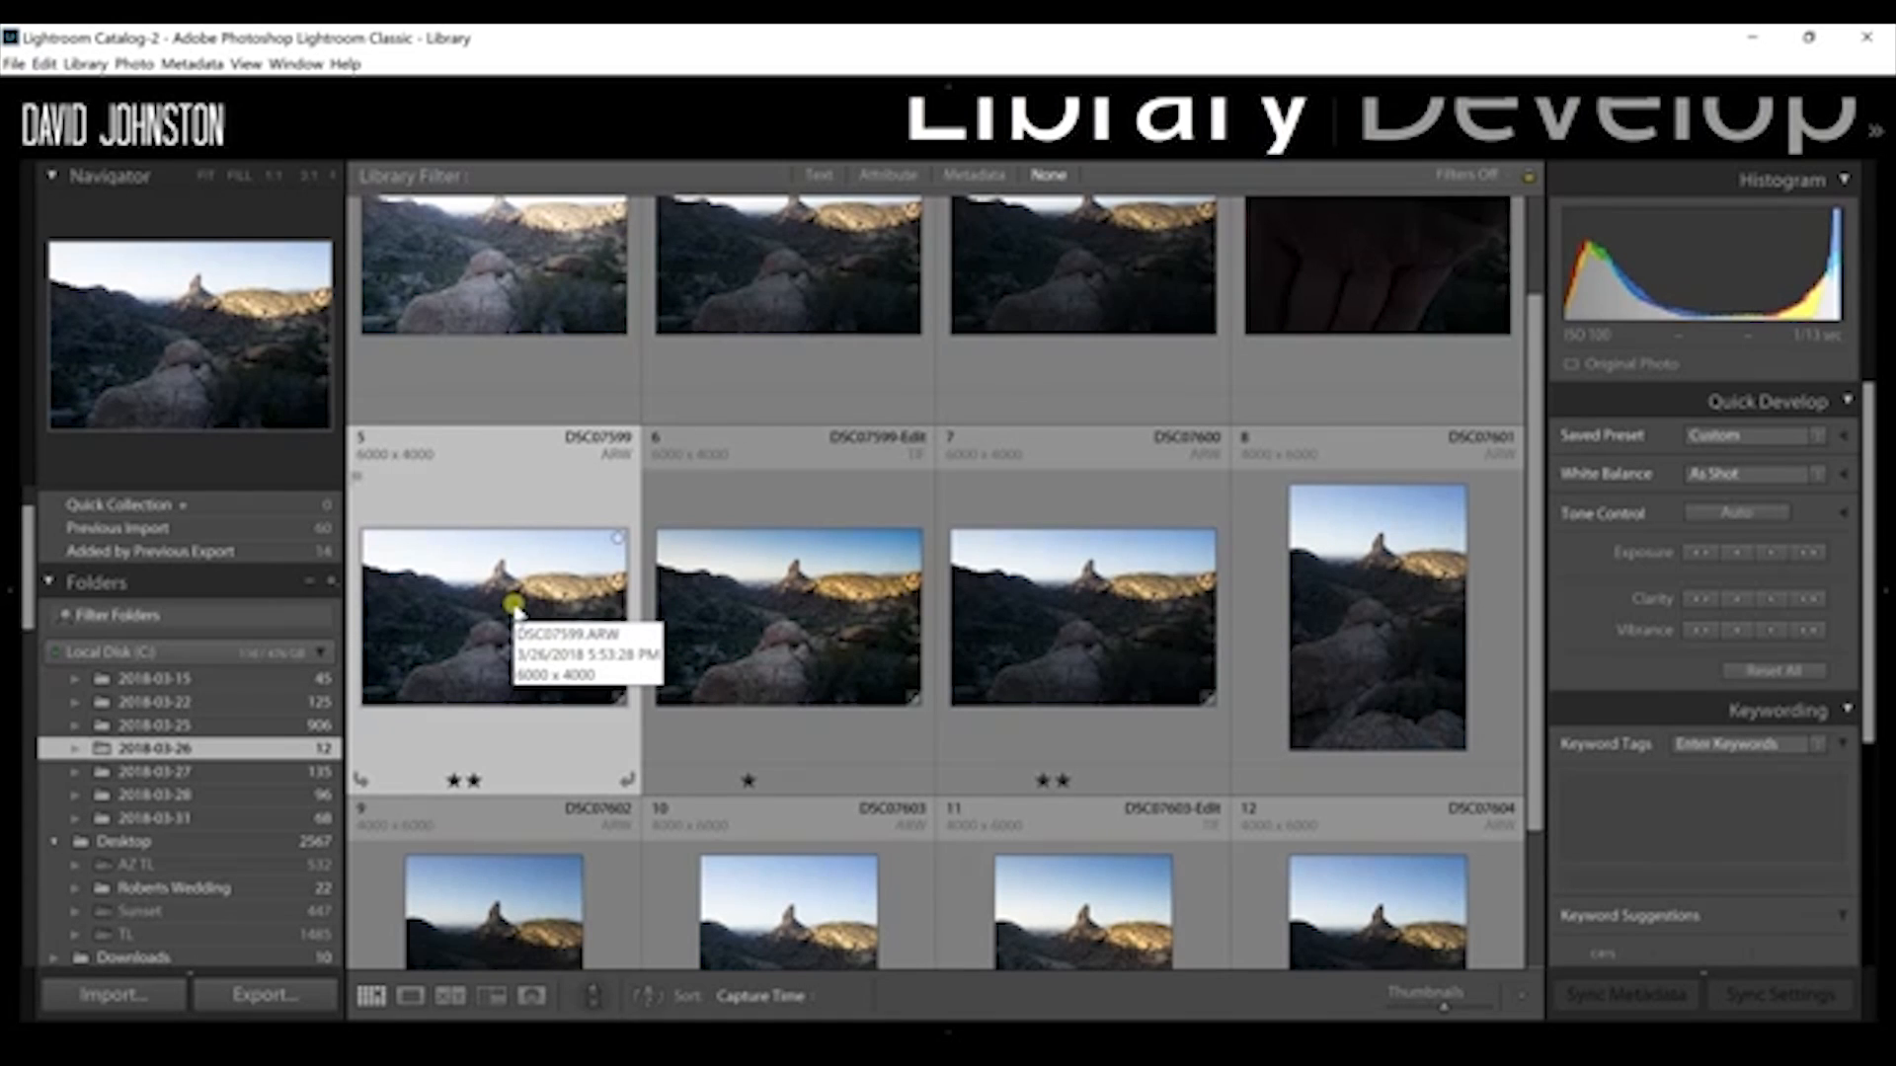
pyautogui.keyDown('ctrl'); pyautogui.click(1135, 637); pyautogui.keyUp('ctrl')
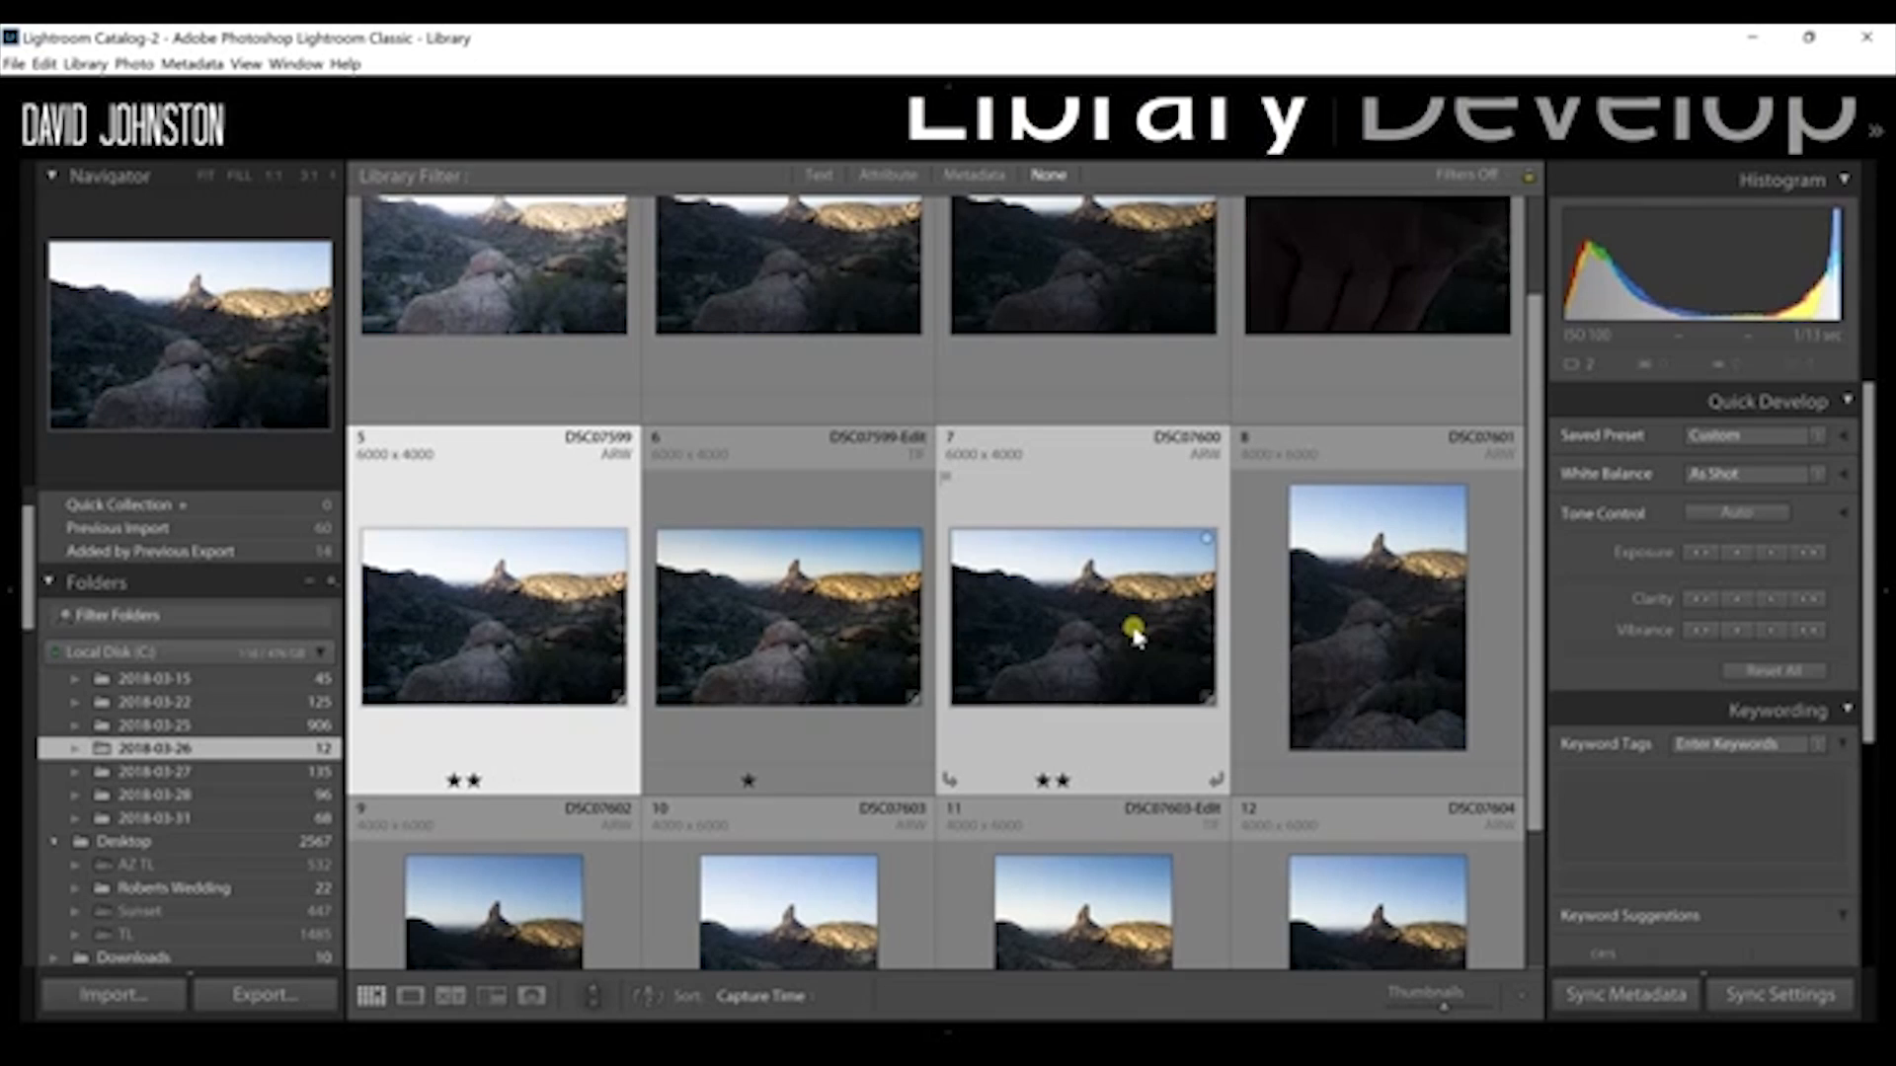
pyautogui.rightClick(1135, 637)
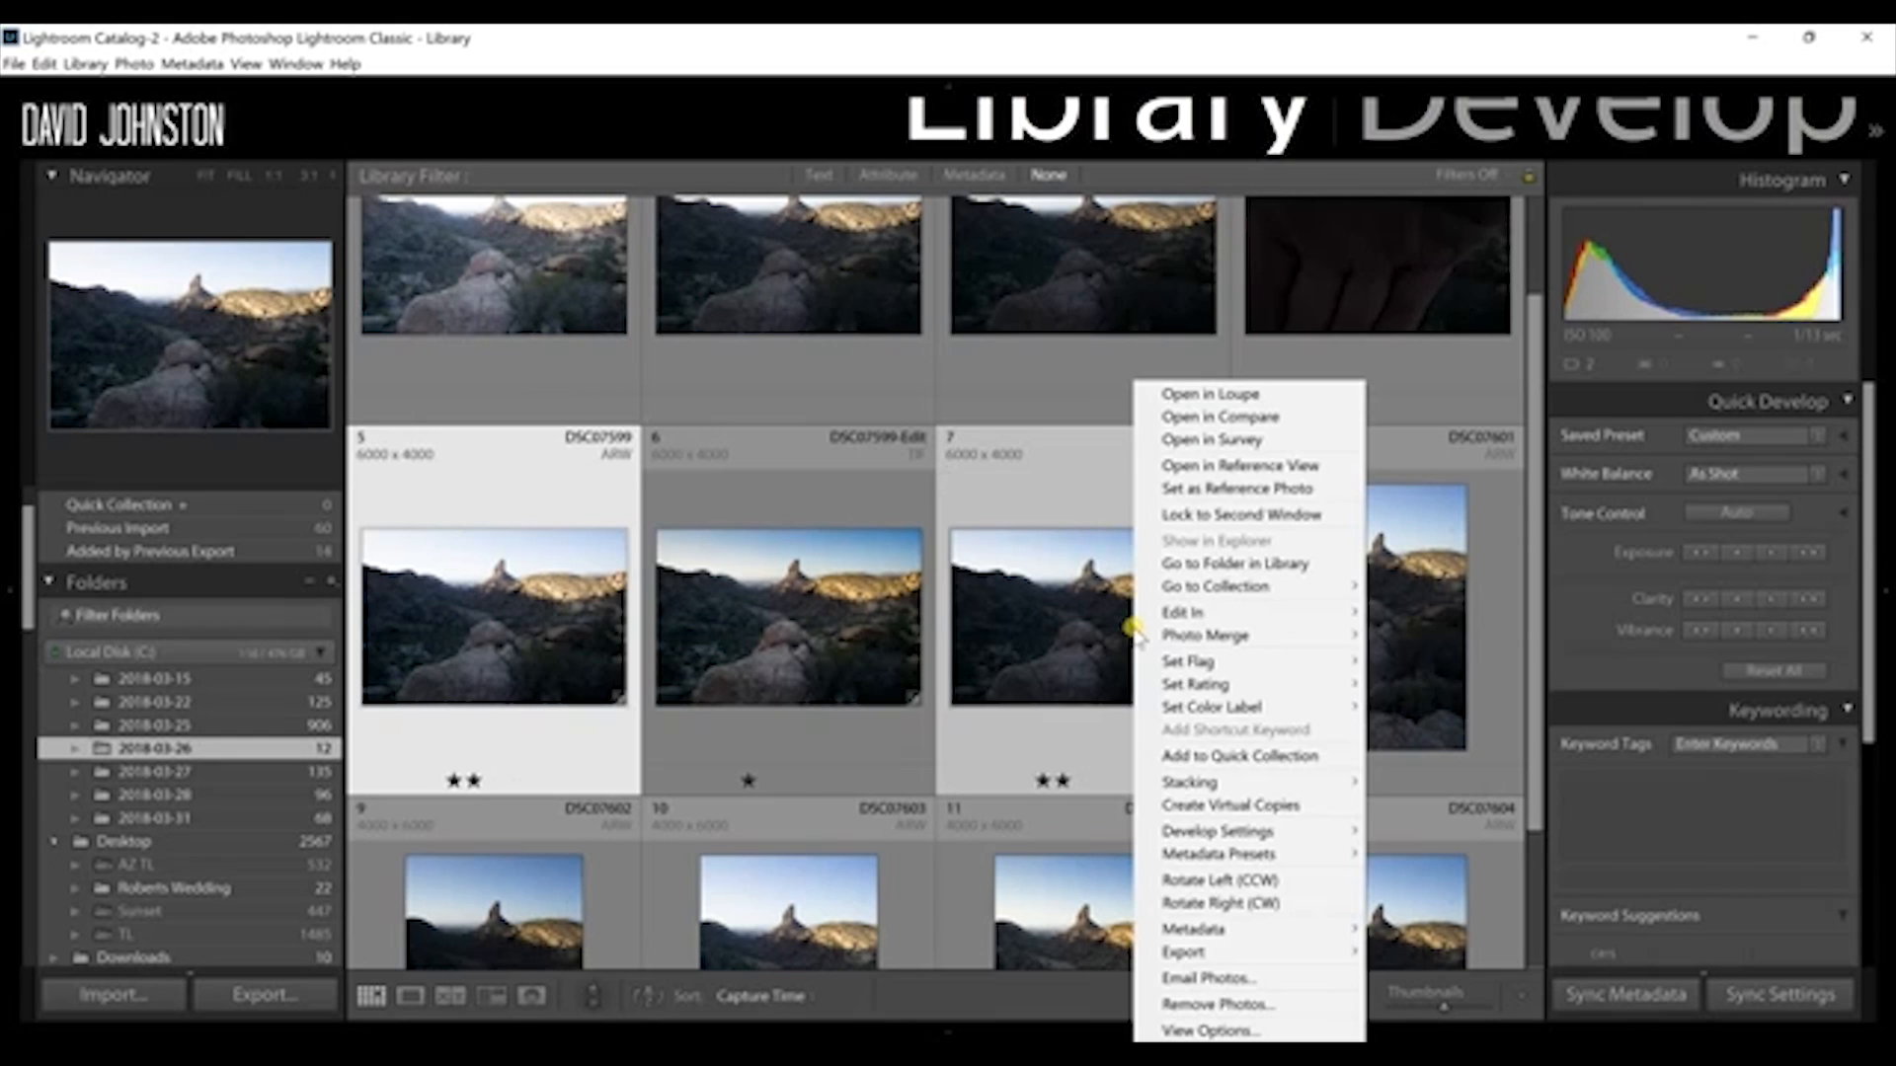
pyautogui.moveTo(1216, 614)
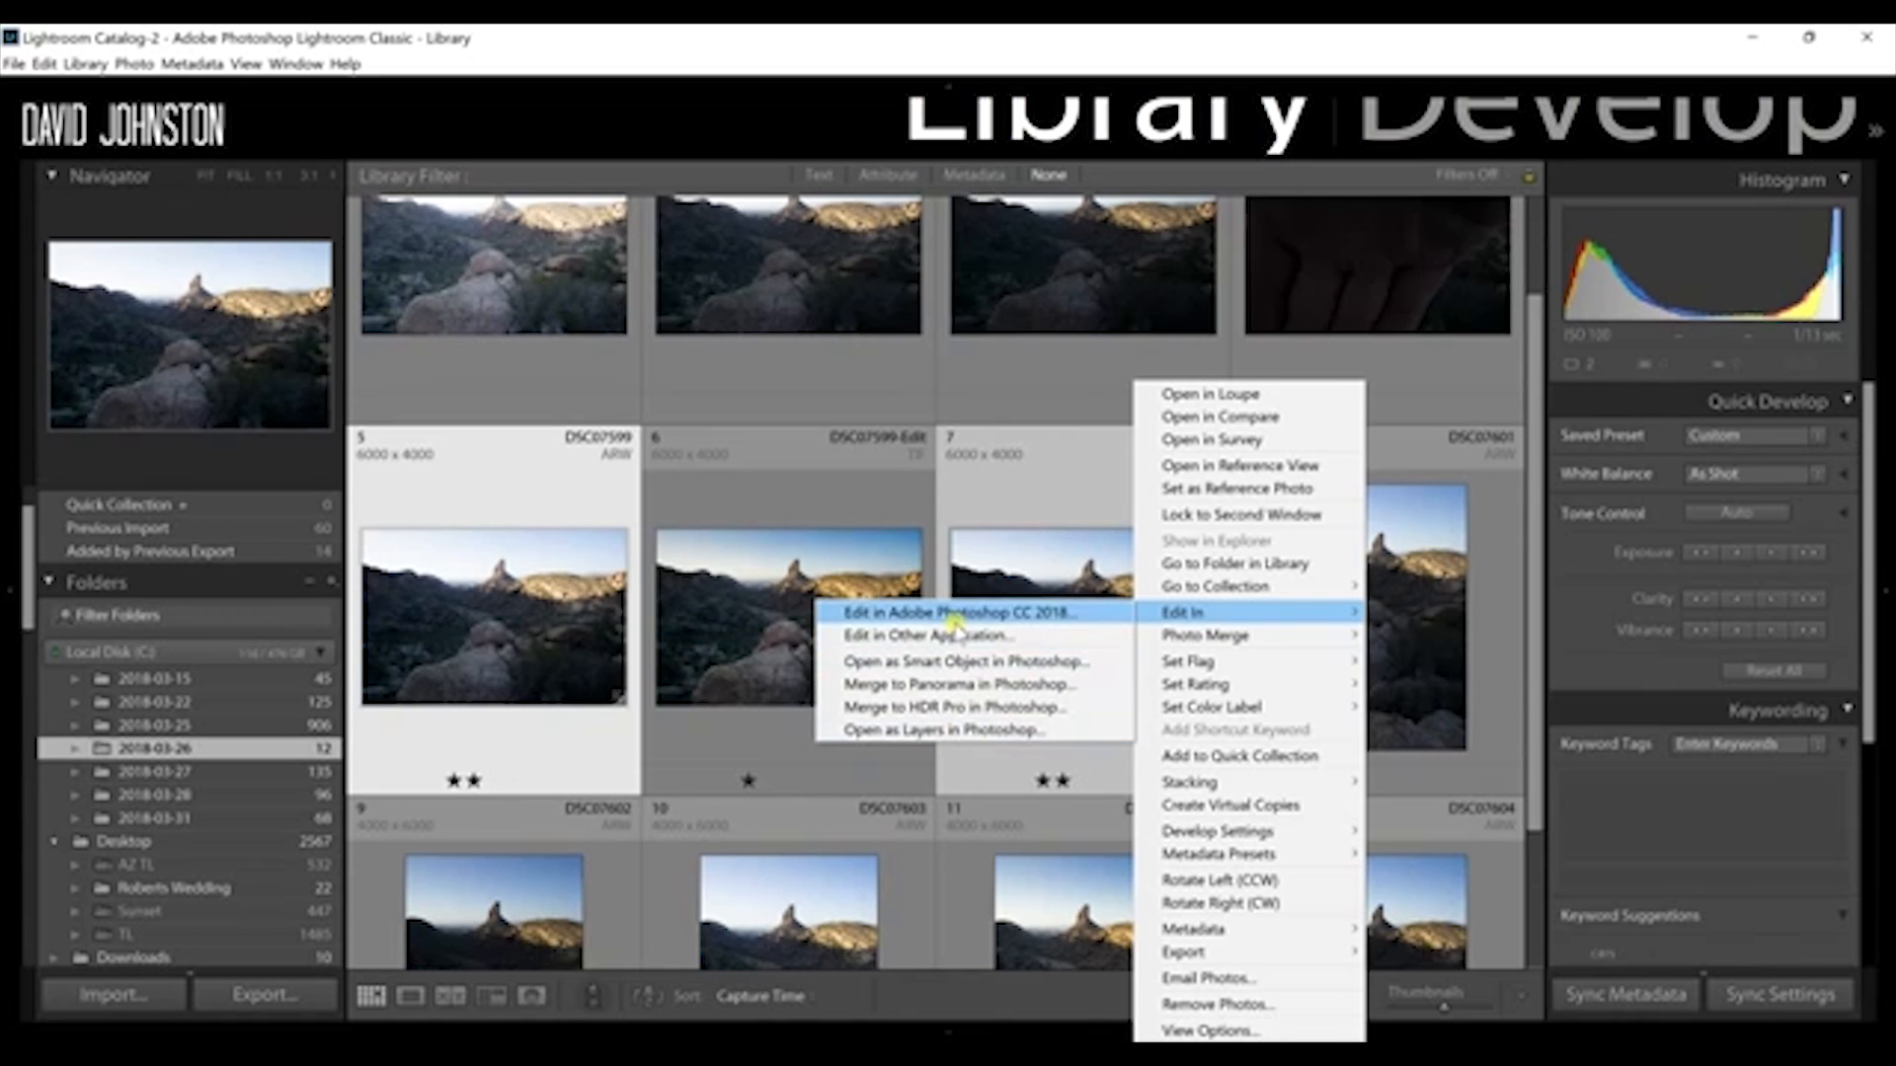
pyautogui.click(938, 732)
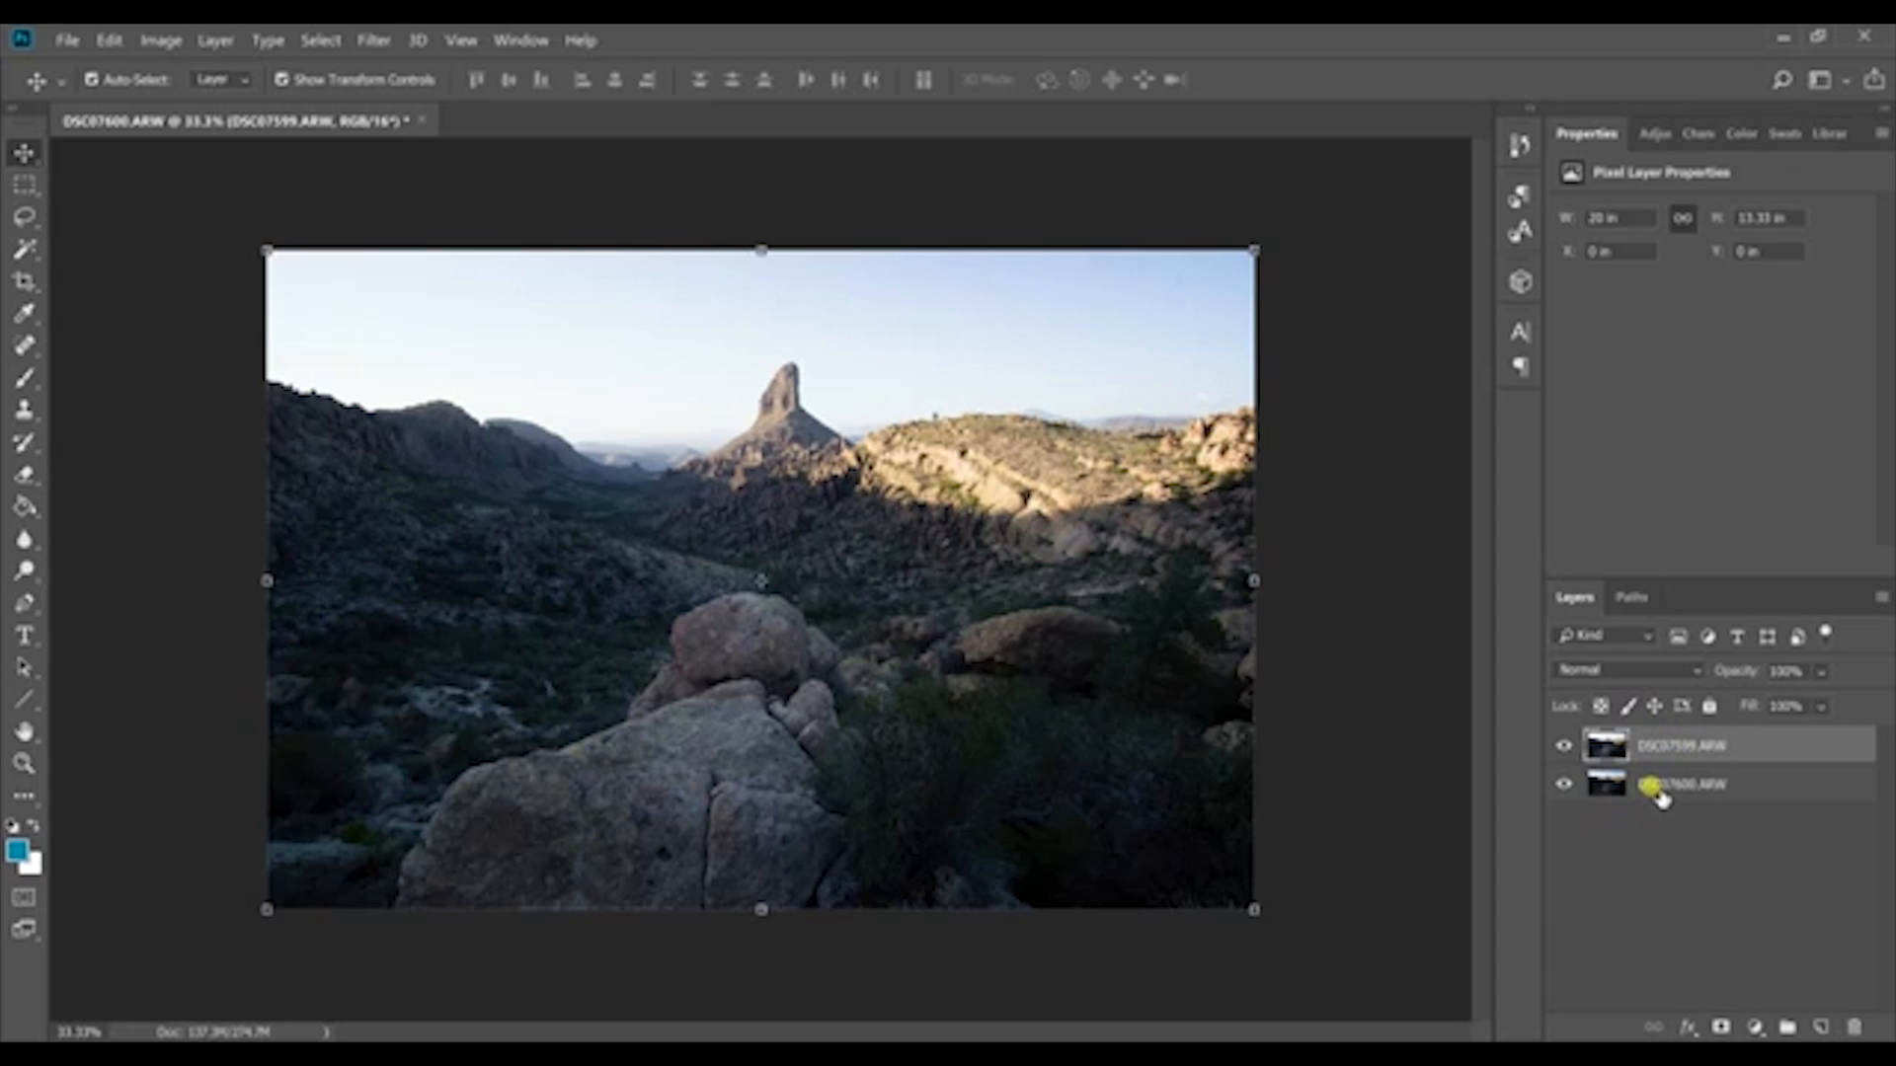
# Step: Toggle the visibility of the DSC07599.ARW layer to compare the brighter exposure with the darker one beneath
pyautogui.click(1560, 746)
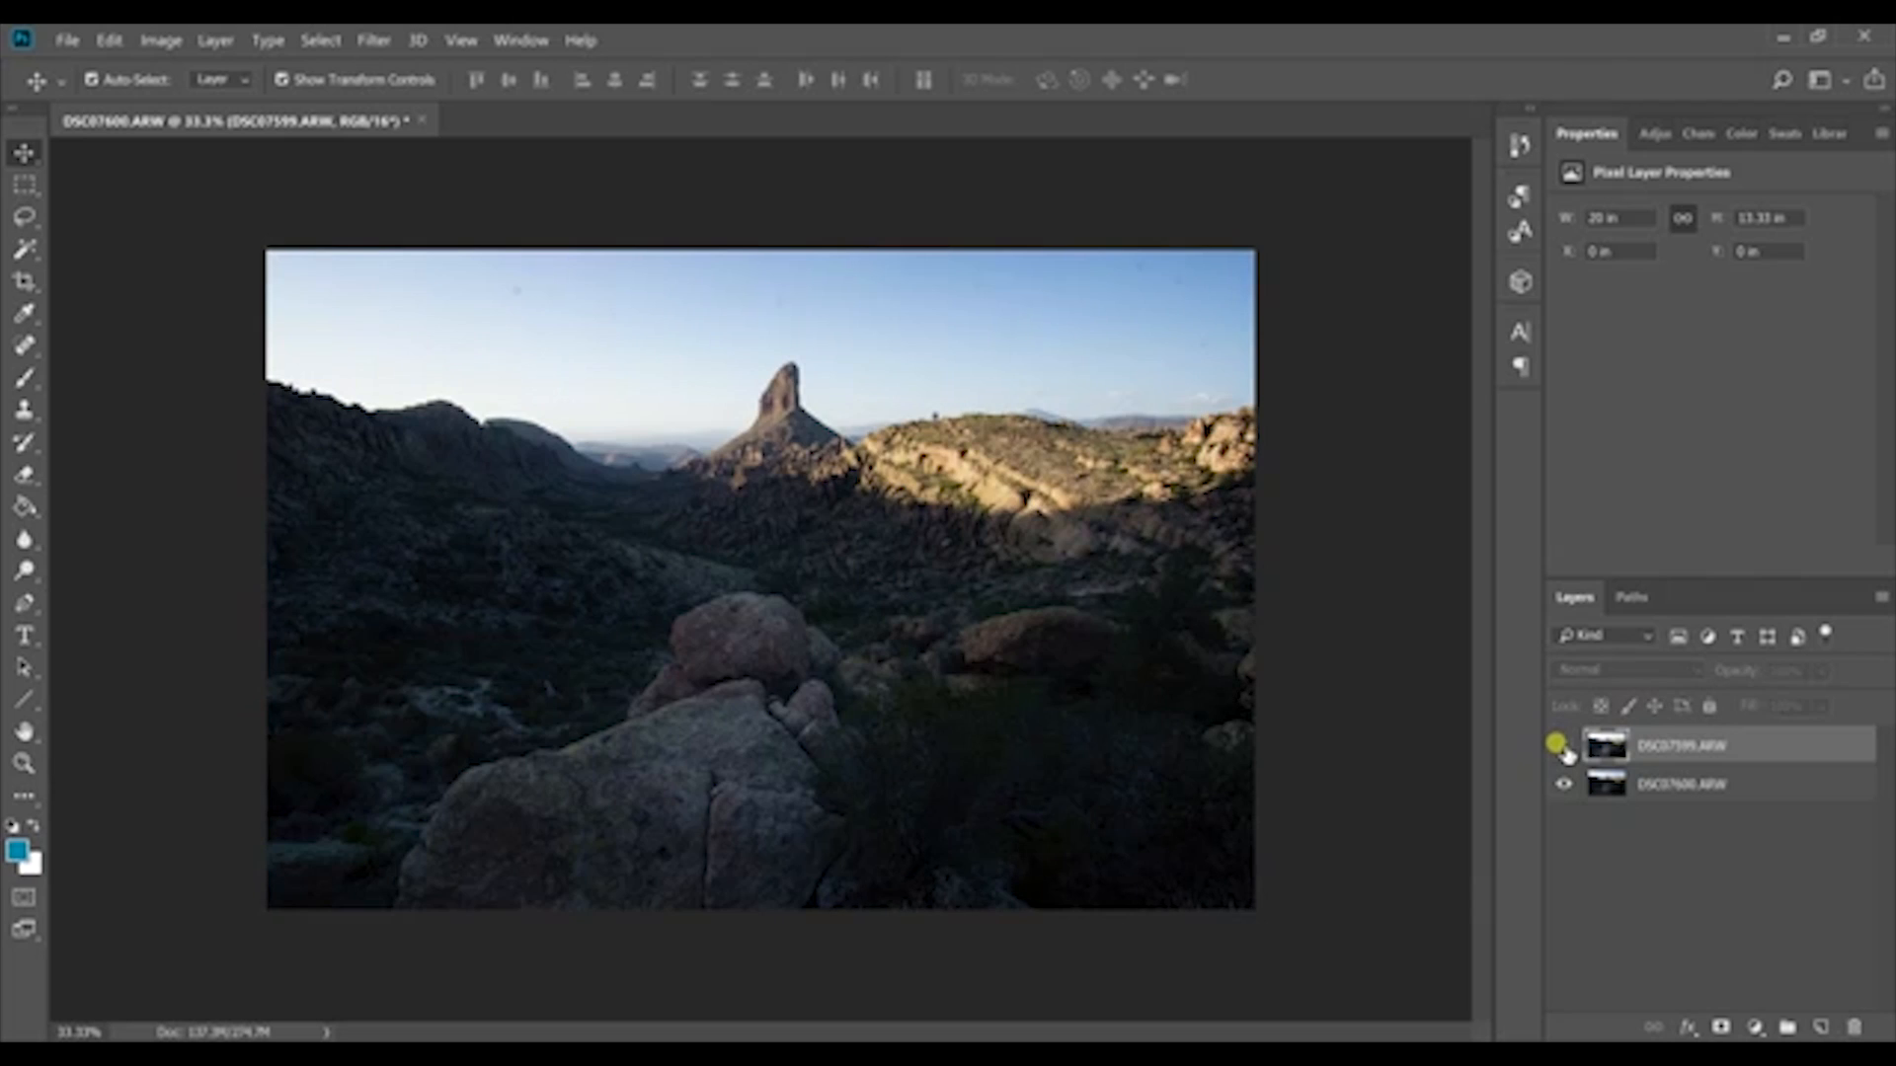
pyautogui.click(1560, 746)
pyautogui.click(1560, 746)
pyautogui.click(1560, 746)
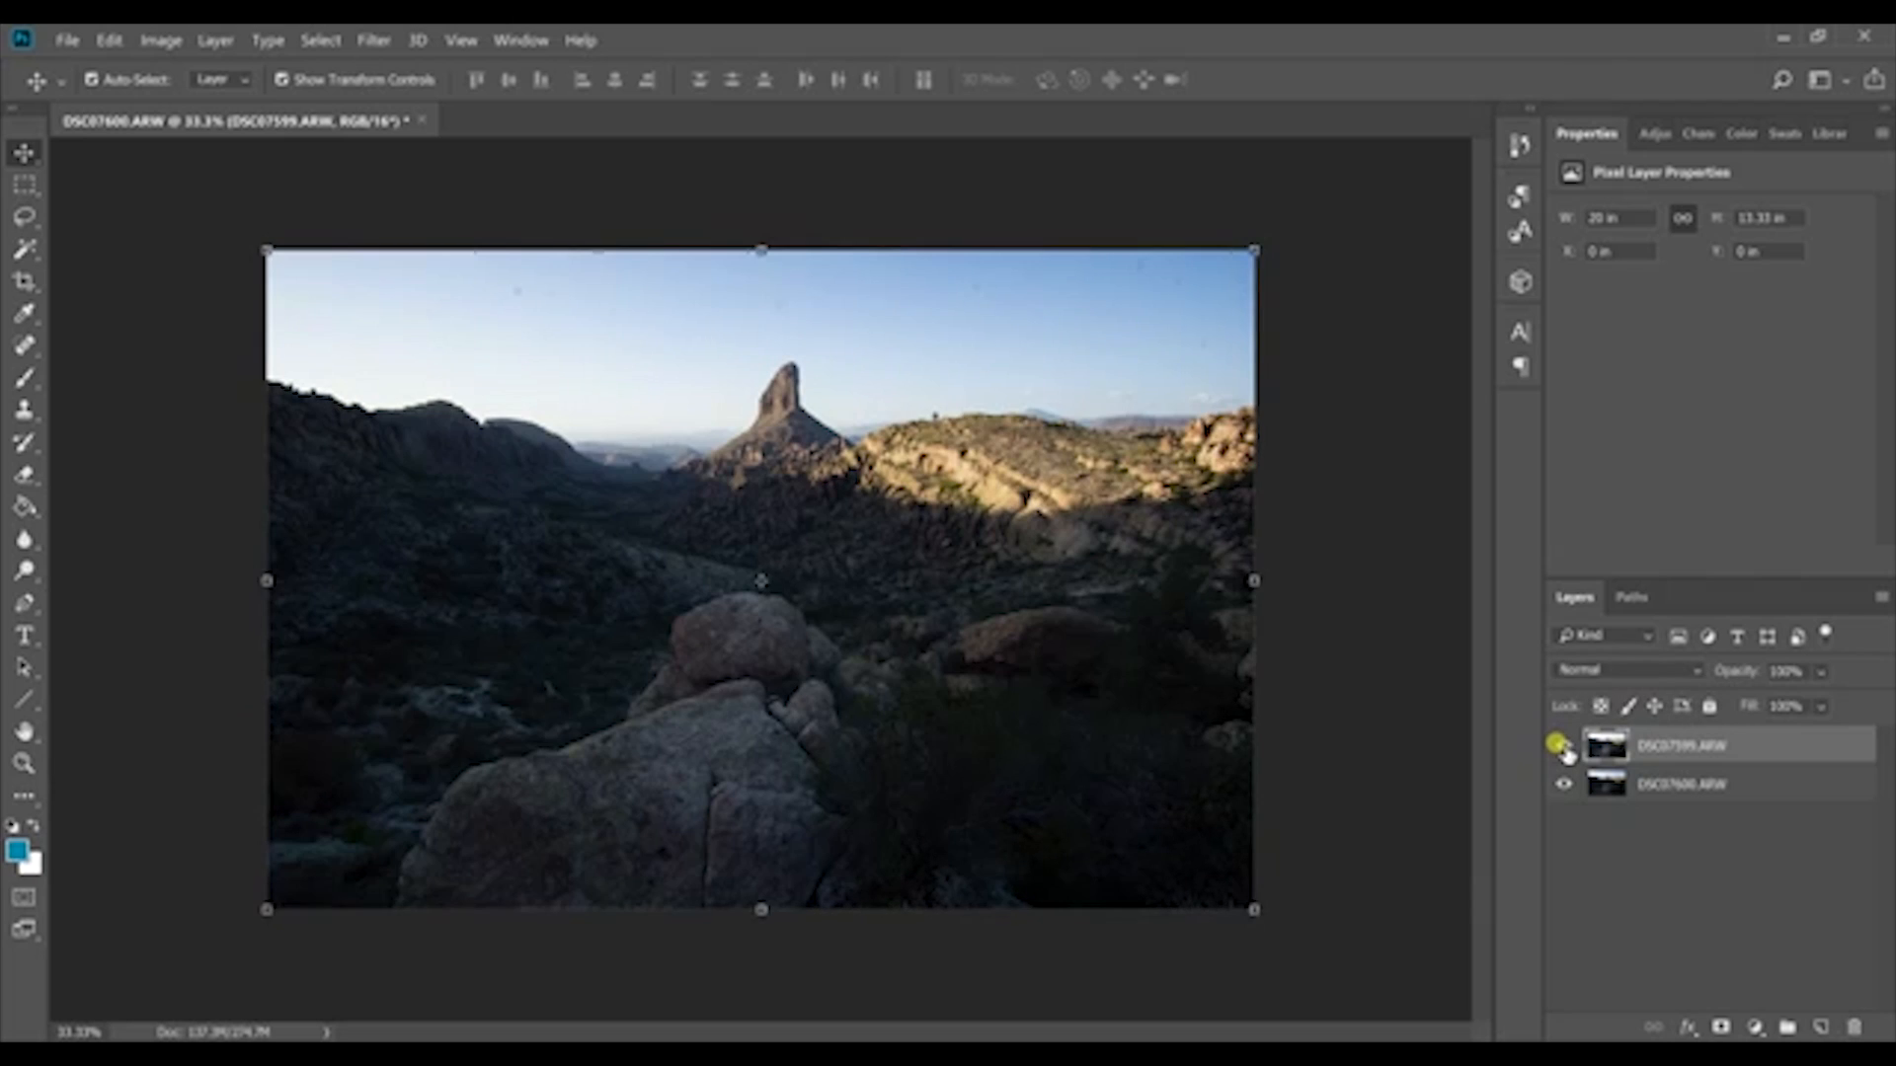
pyautogui.click(1560, 746)
pyautogui.click(1560, 746)
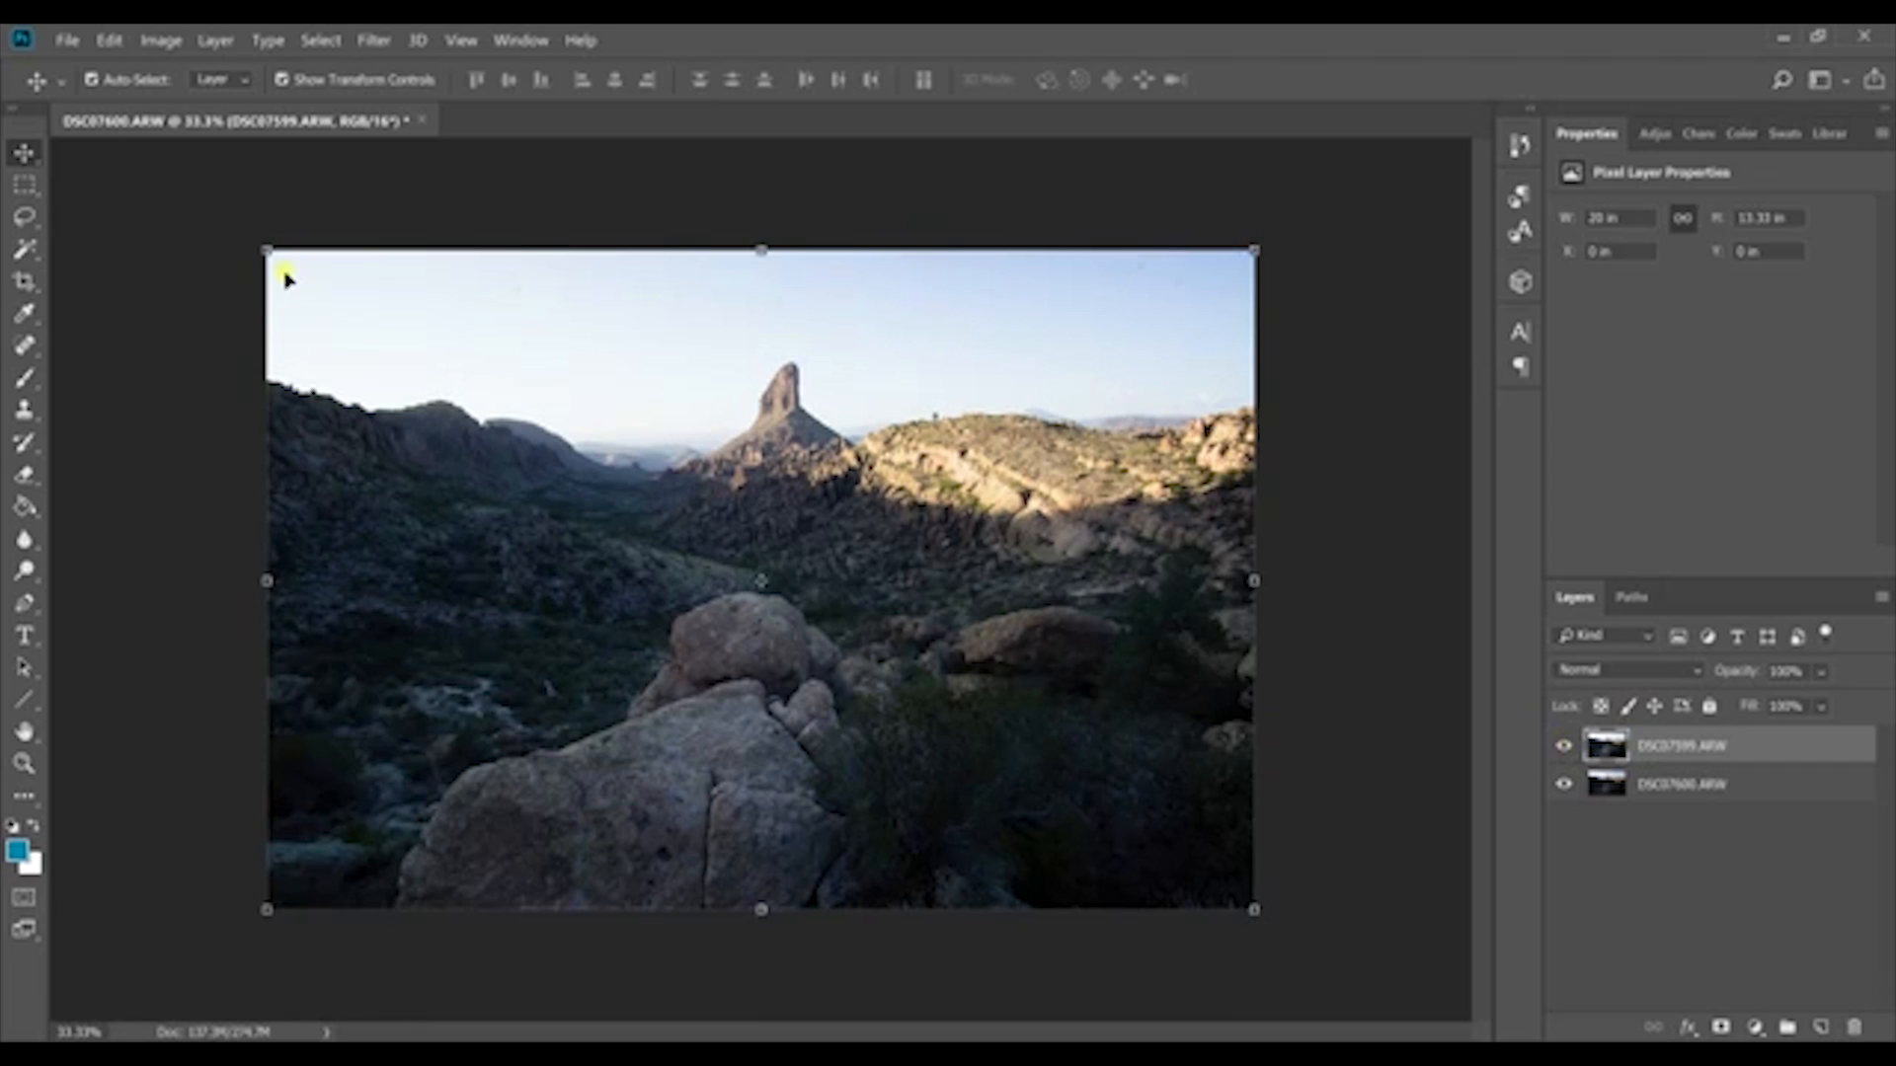
# Step: Select both exposure layers, run Auto-Align Layers on them and deselect them
pyautogui.keyDown('shift'); pyautogui.click(1738, 787); pyautogui.keyUp('shift')
pyautogui.click(109, 40)
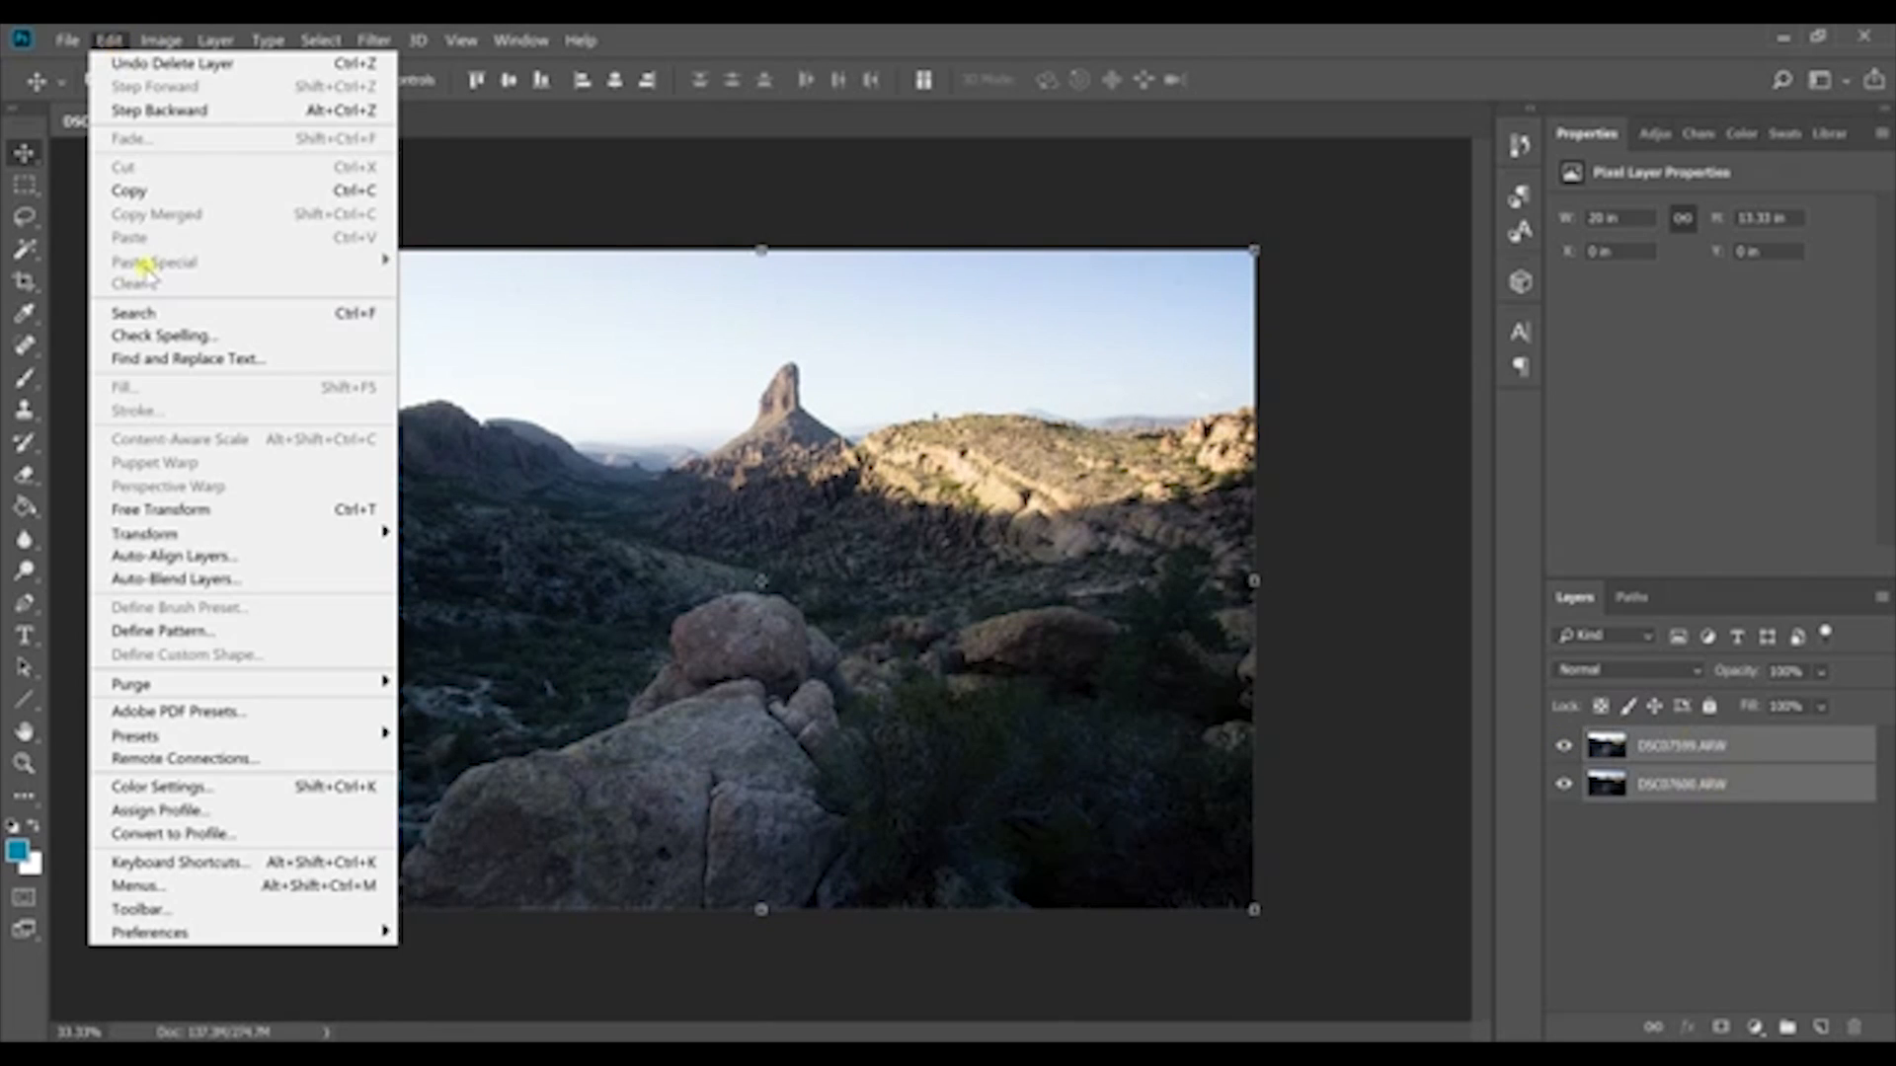
pyautogui.click(188, 556)
pyautogui.click(945, 166)
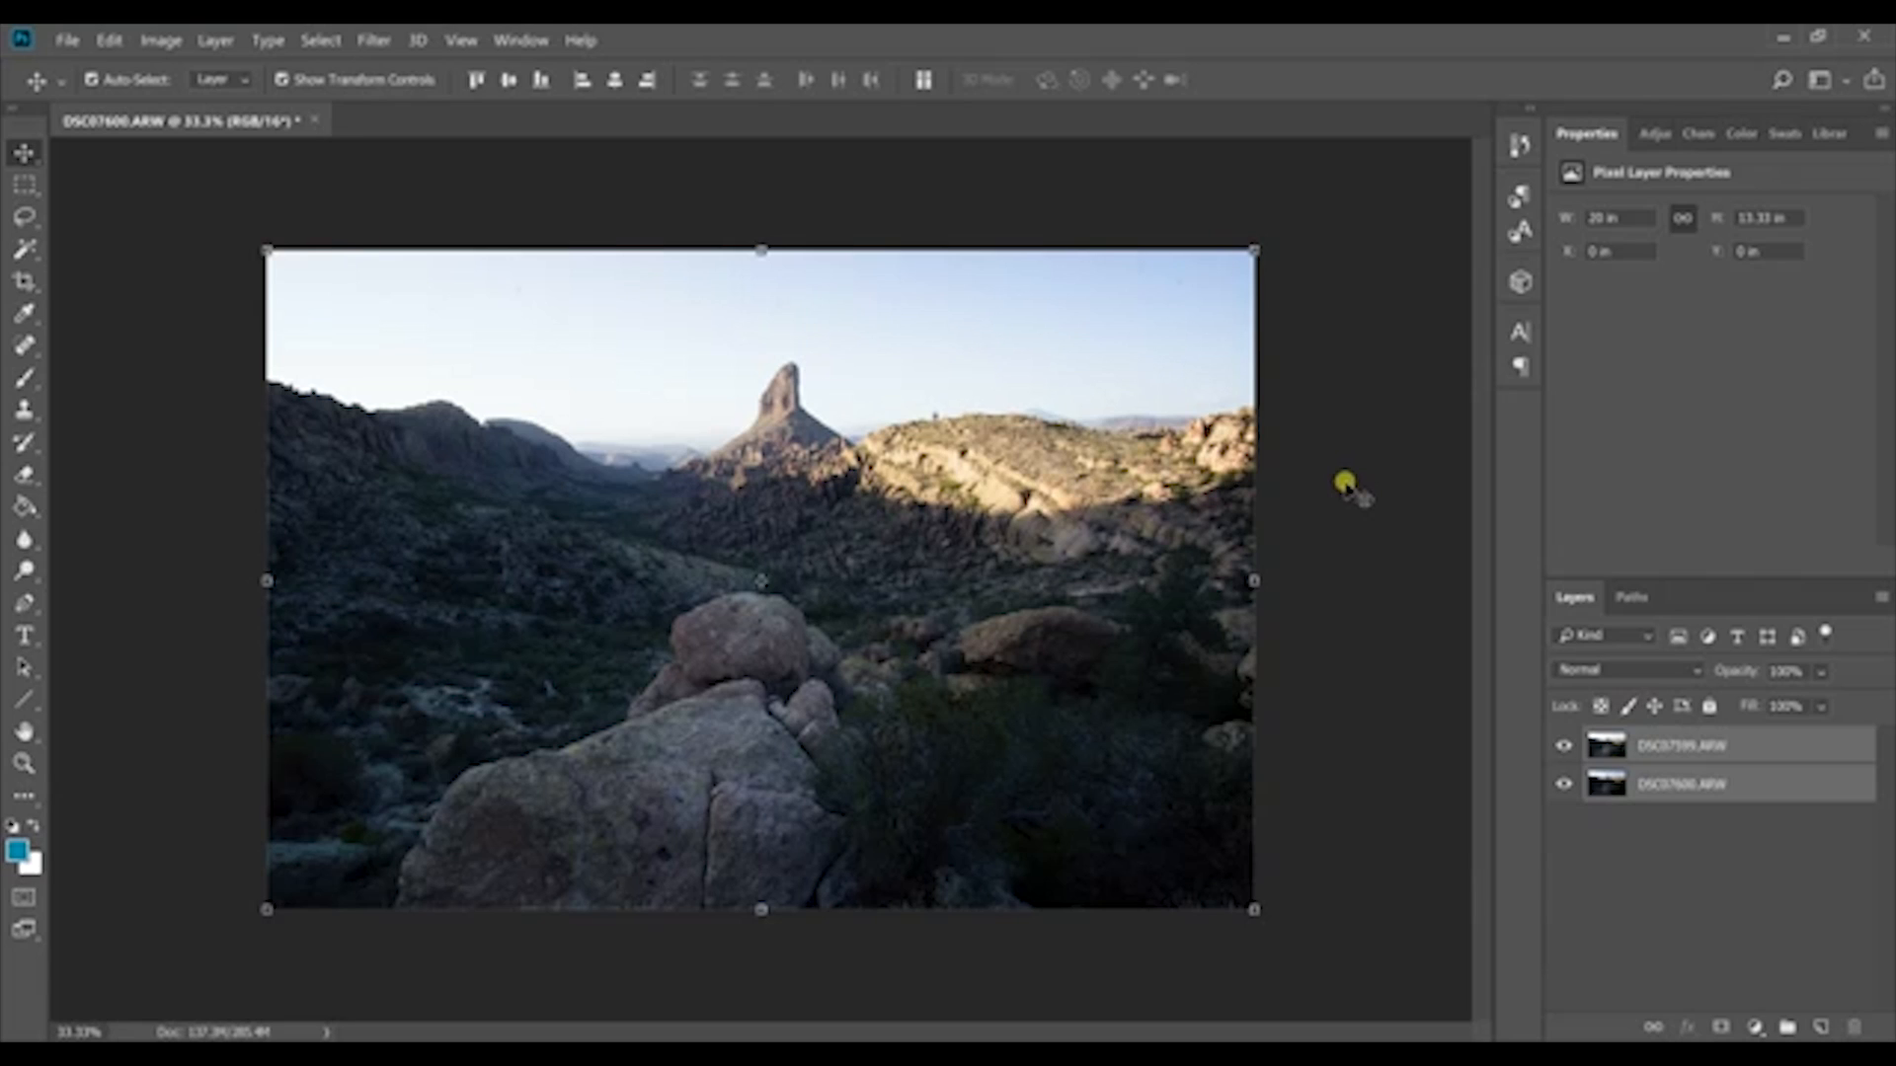
pyautogui.click(1658, 847)
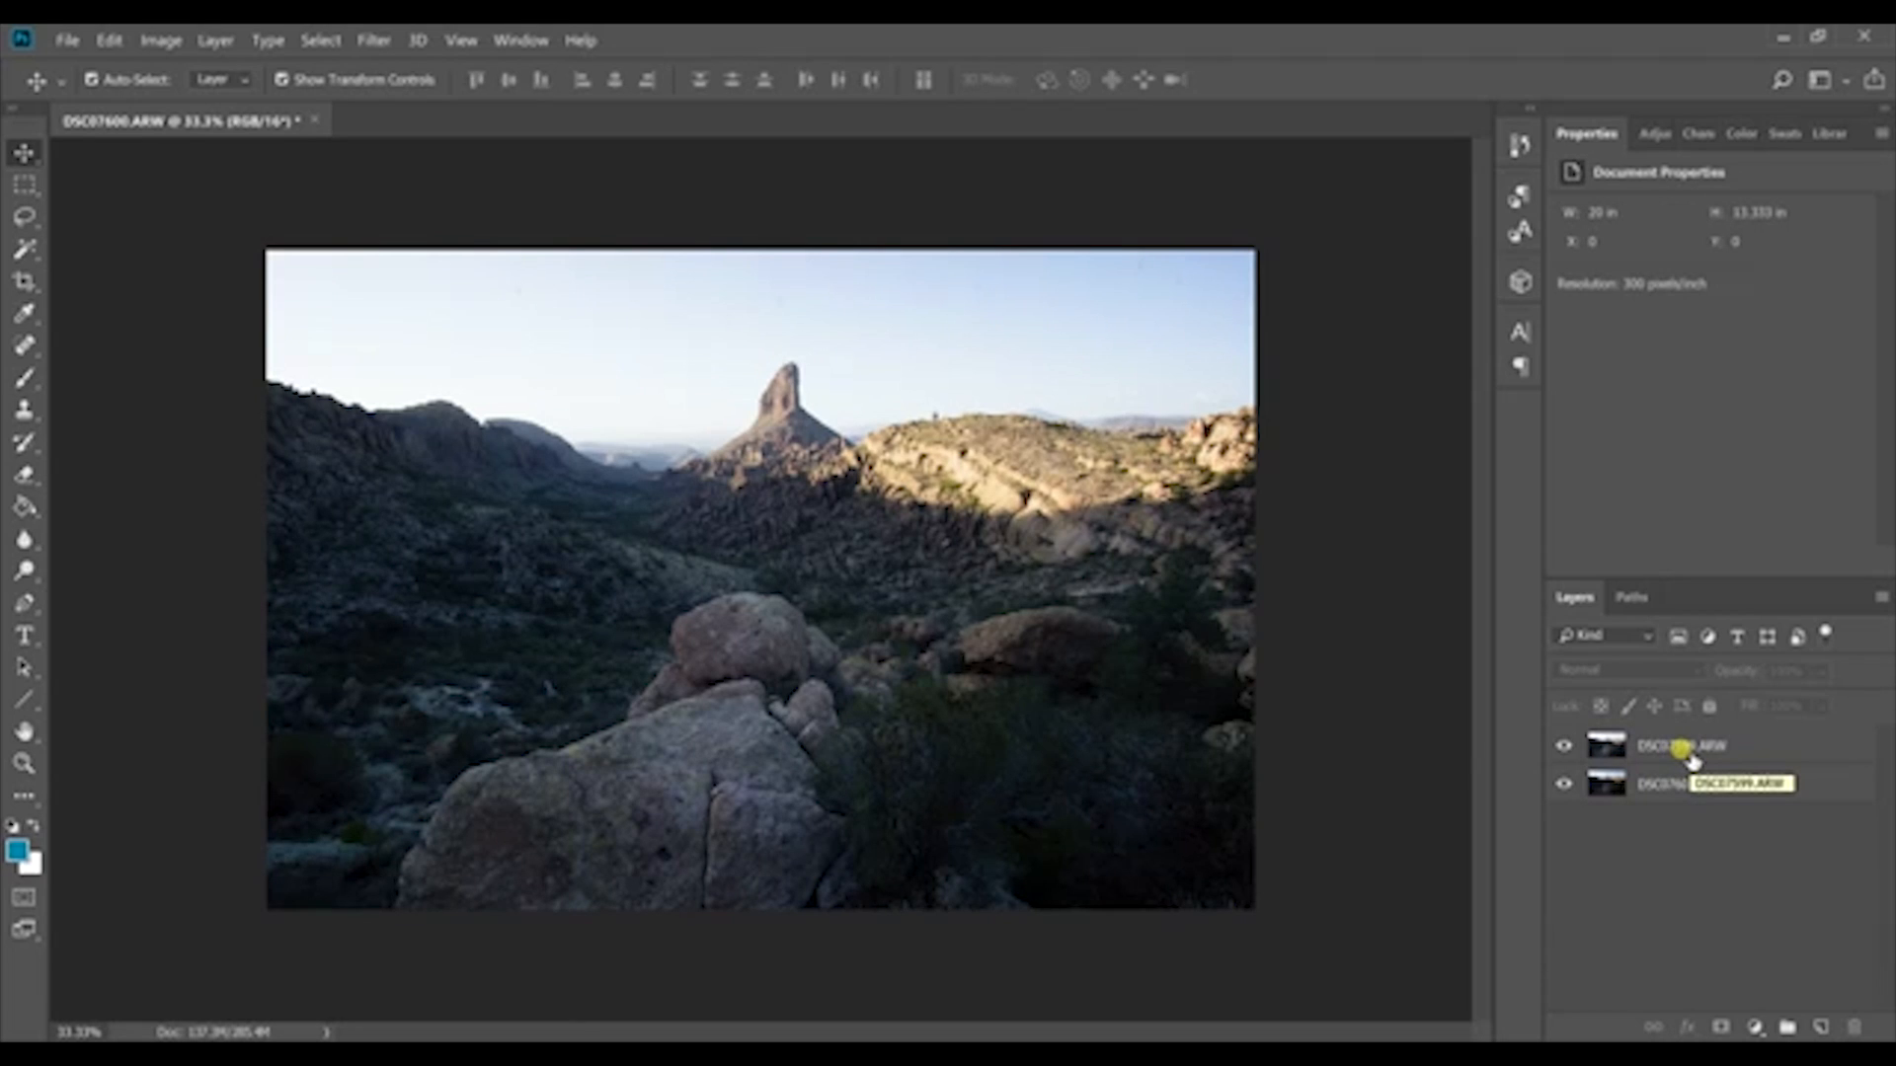
# Step: Add a layer mask to the DSC07599.ARW layer and make the mask active for editing
pyautogui.click(1690, 752)
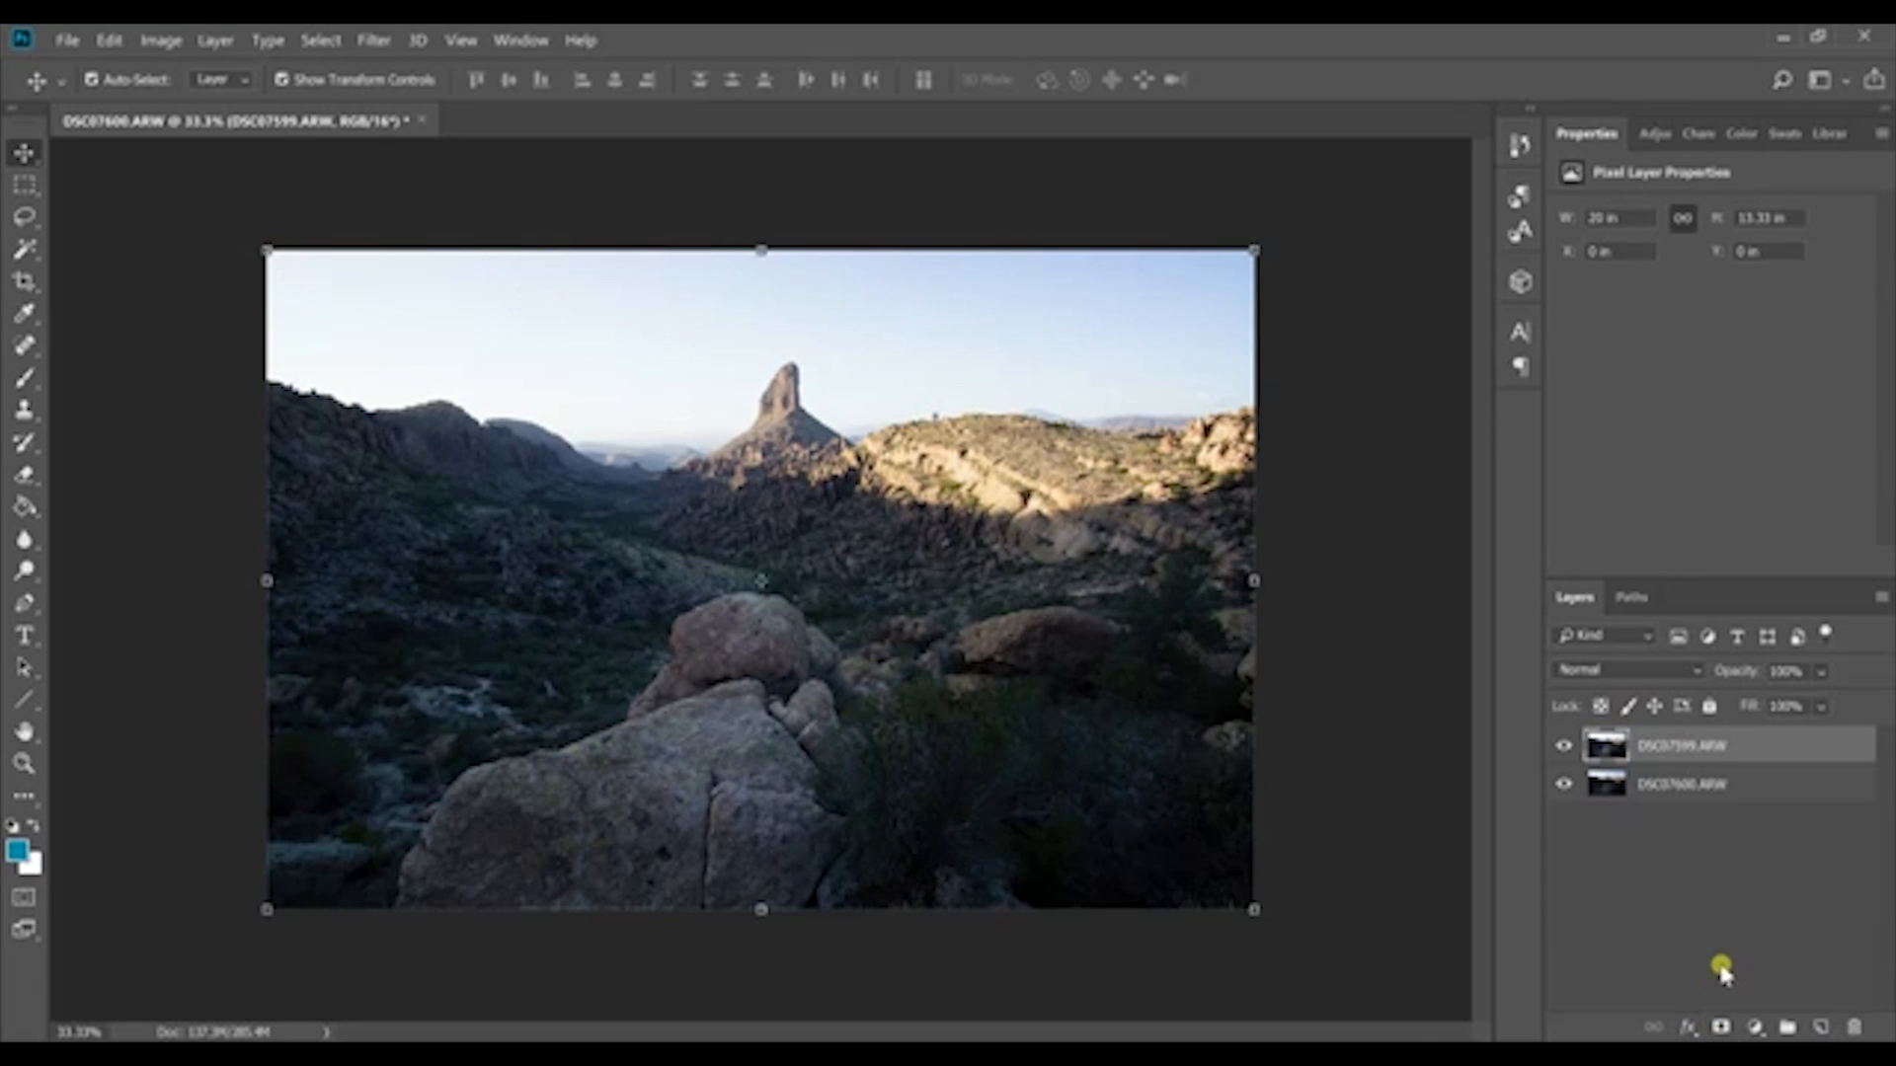
pyautogui.click(1719, 1029)
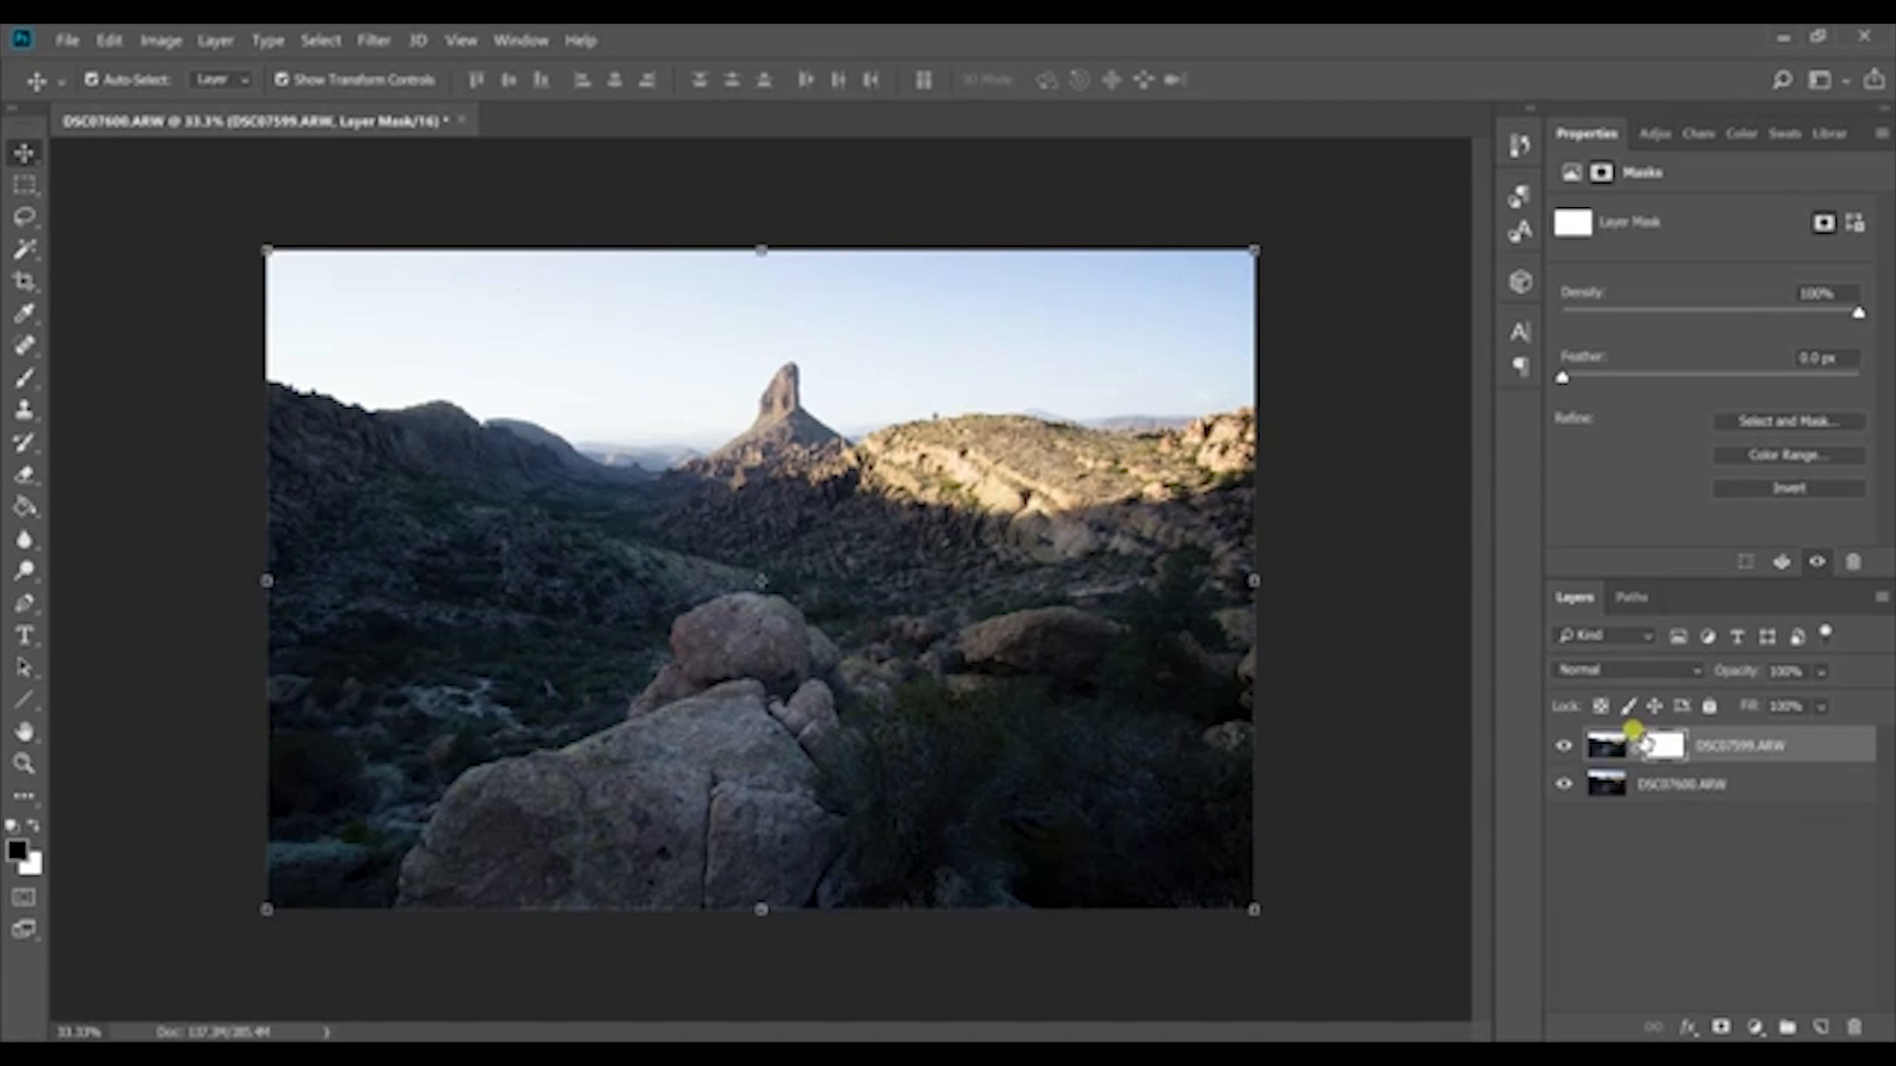
pyautogui.click(1606, 757)
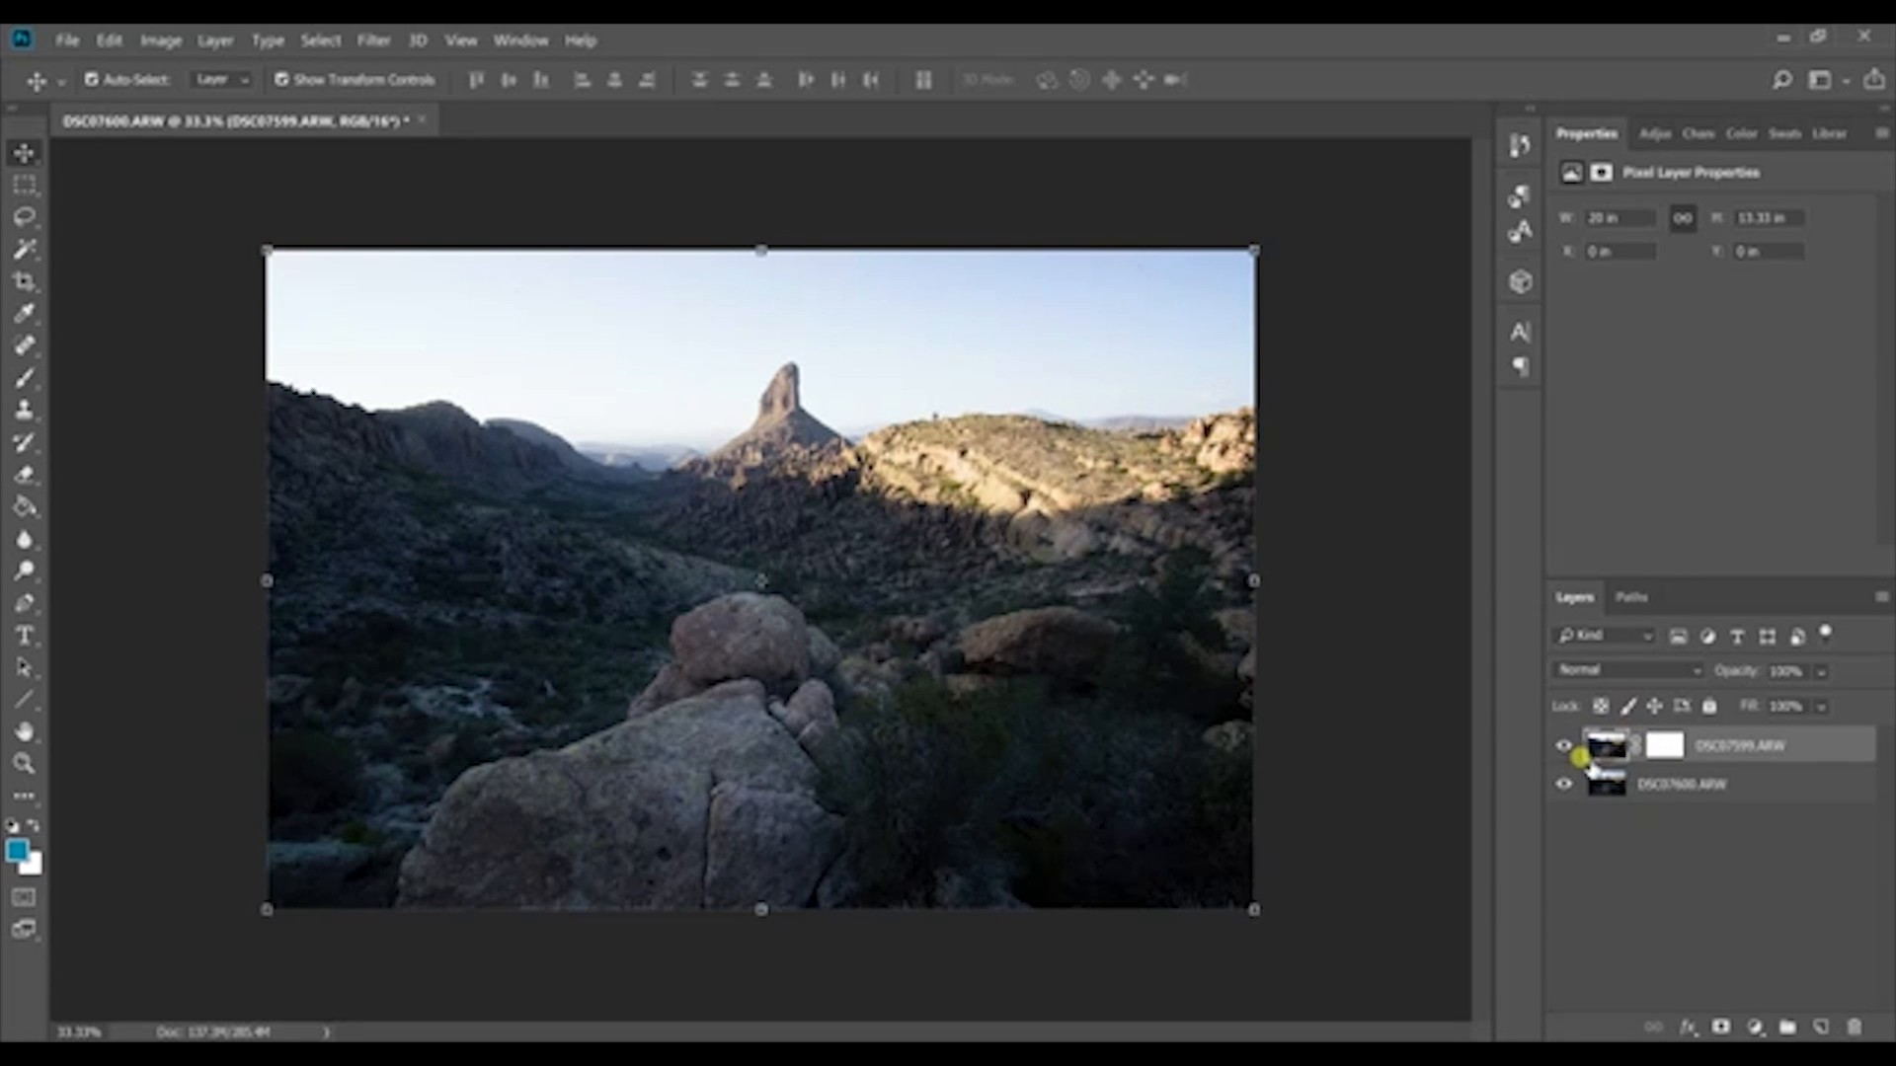
pyautogui.click(1675, 753)
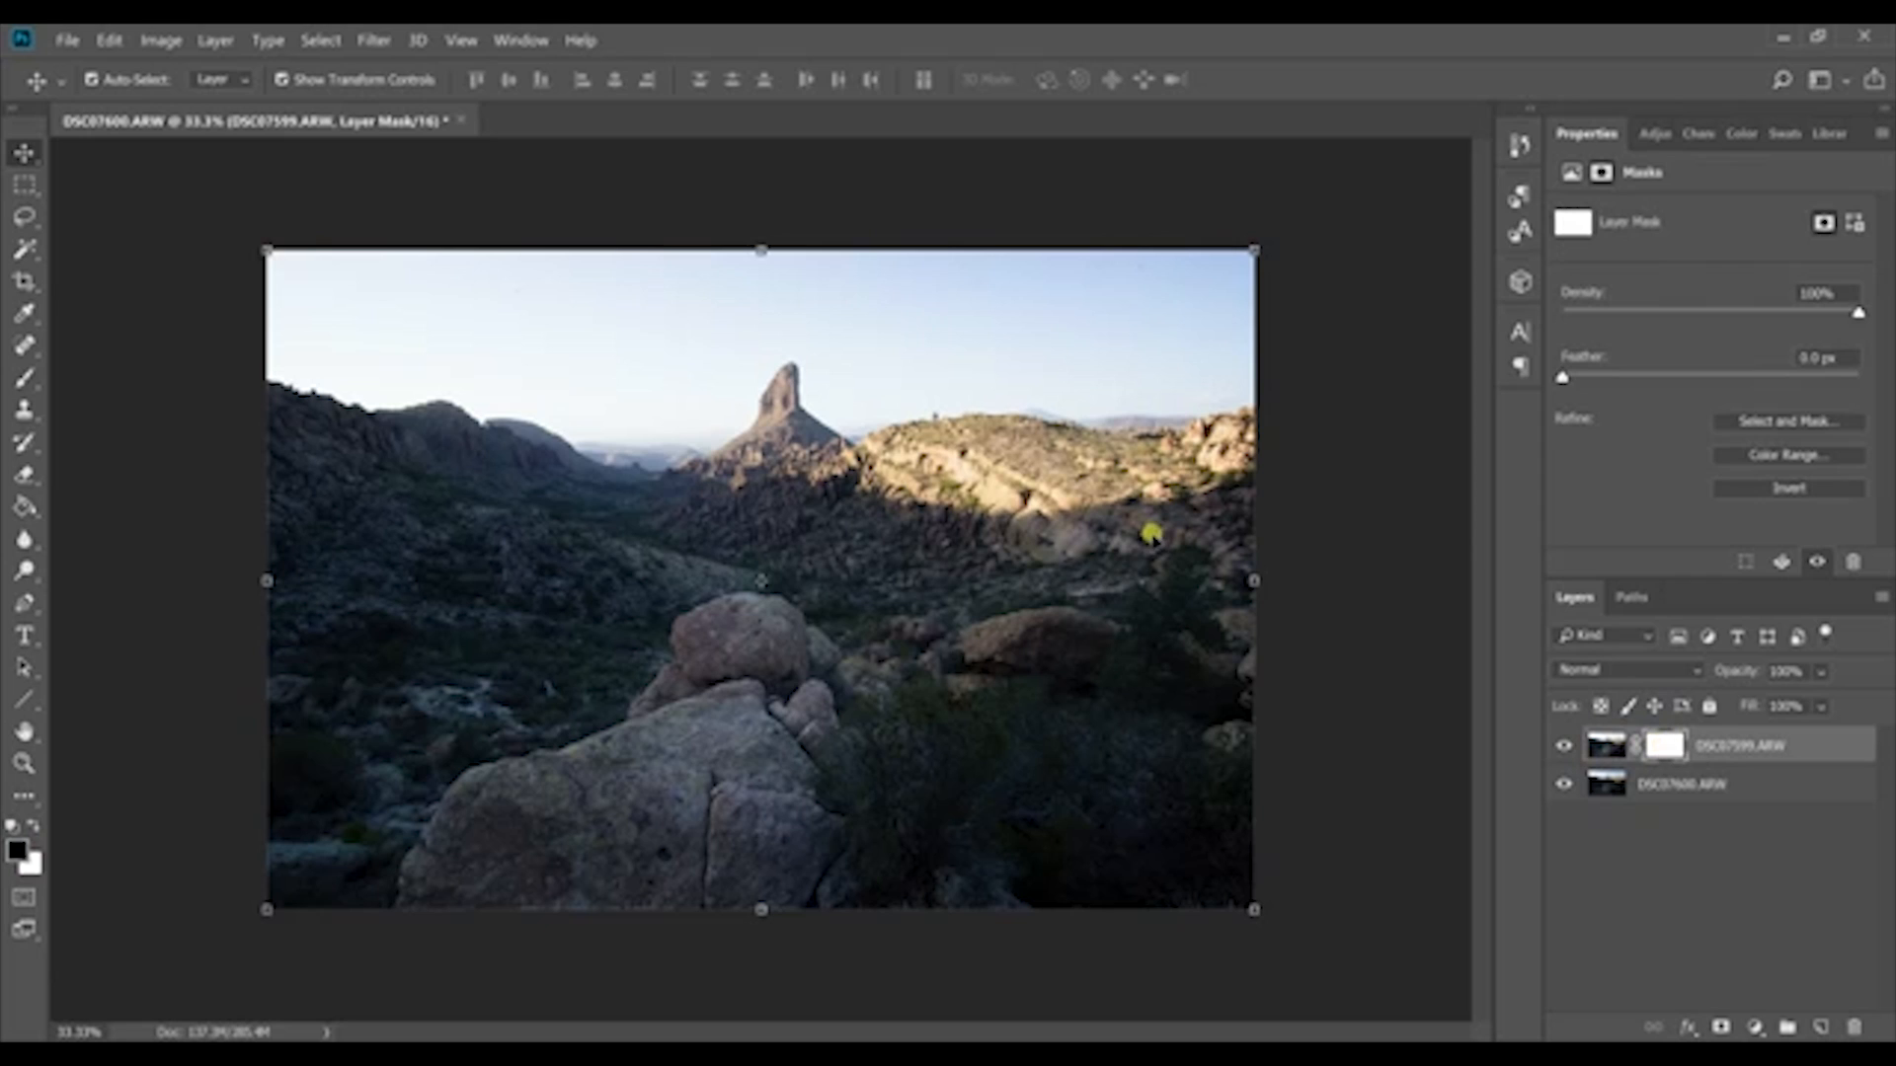
# Step: Draw black-to-white linear gradients on the mask from the sky down to the hills to reveal the darker sky exposure
pyautogui.click(30, 507)
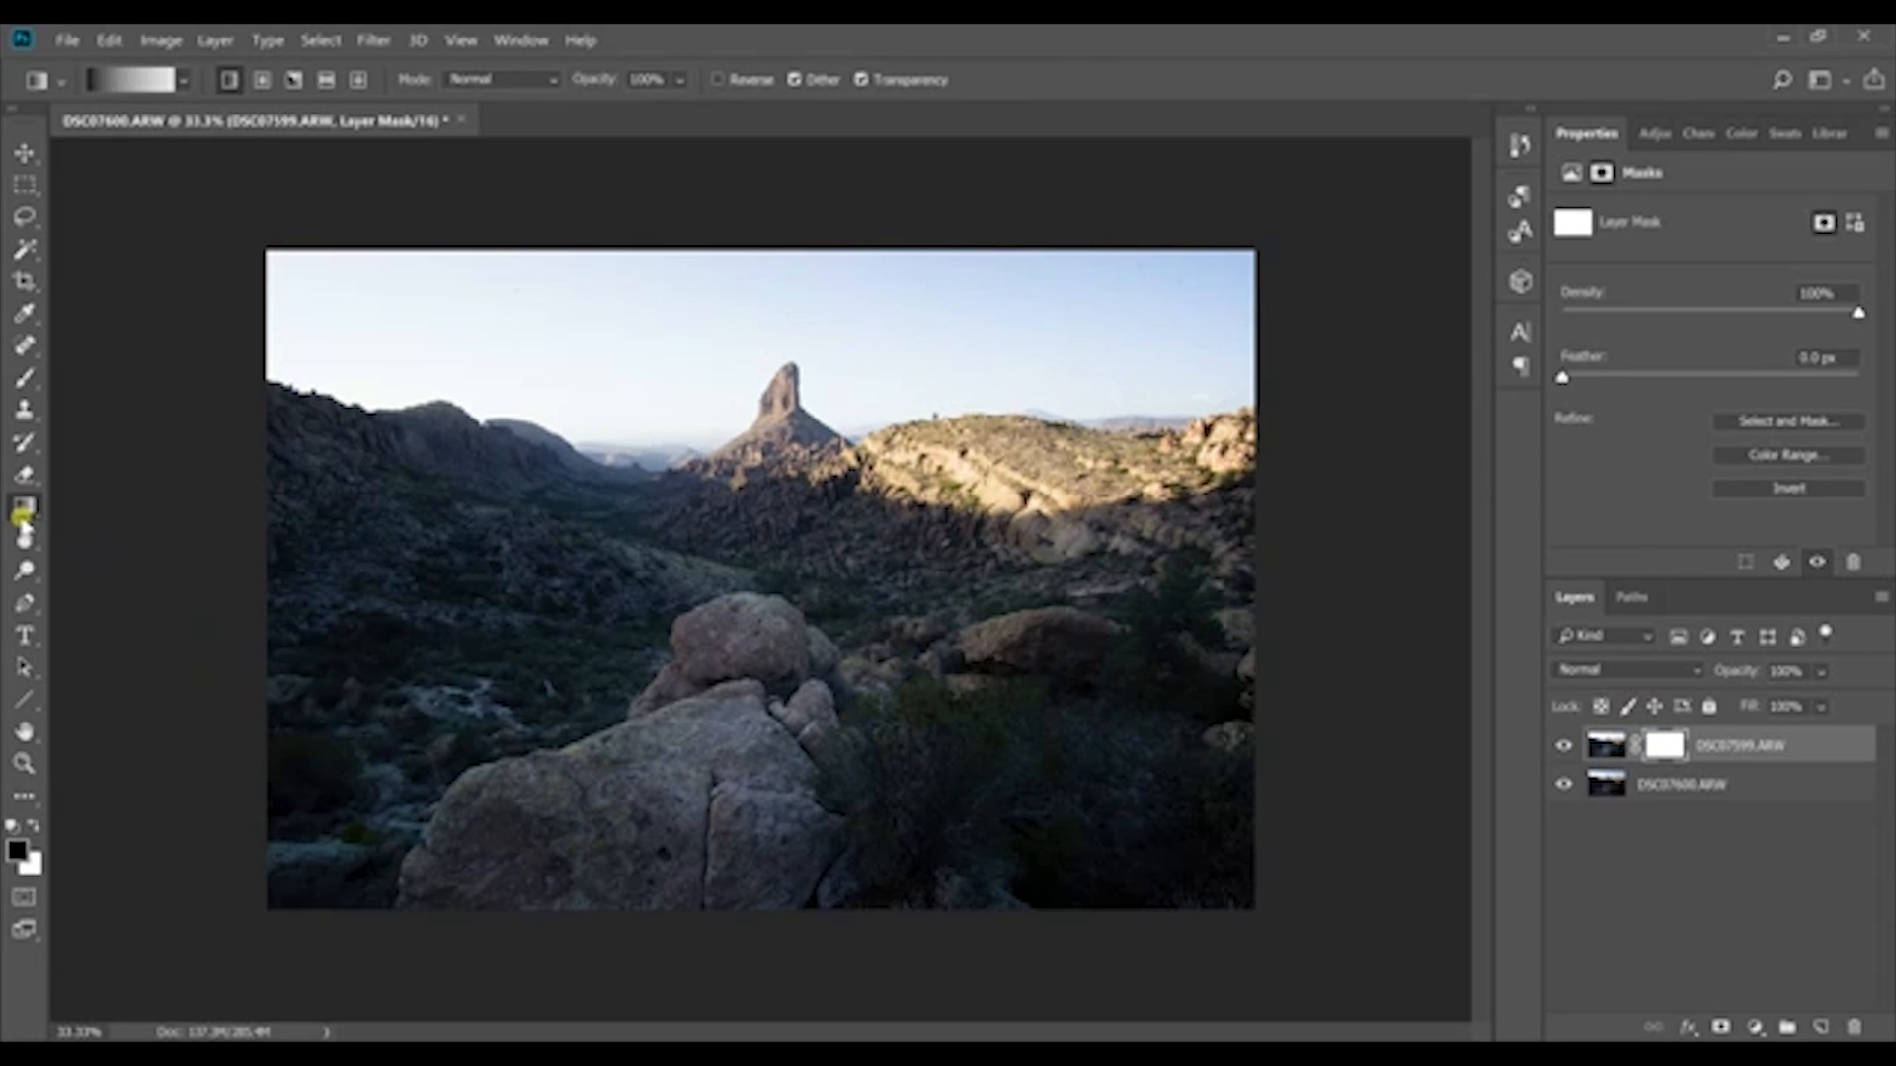
pyautogui.click(188, 81)
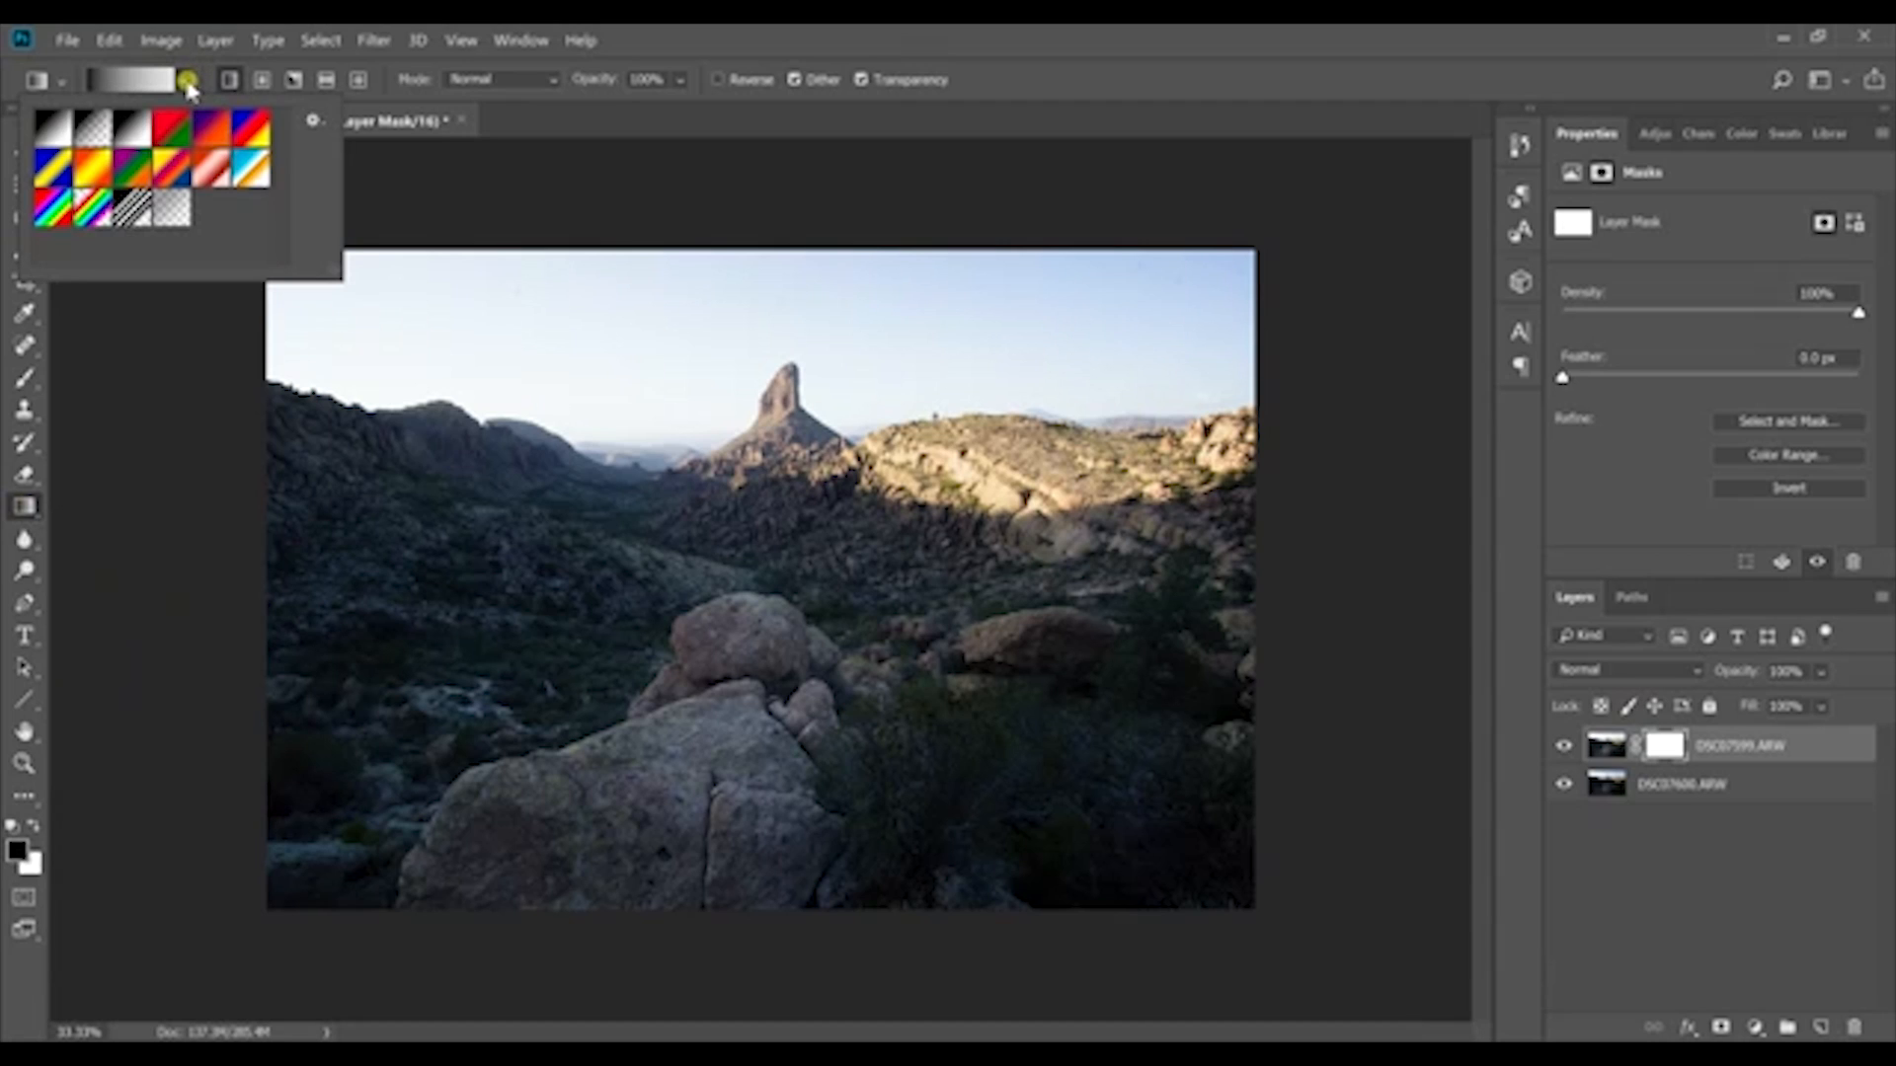
pyautogui.click(187, 83)
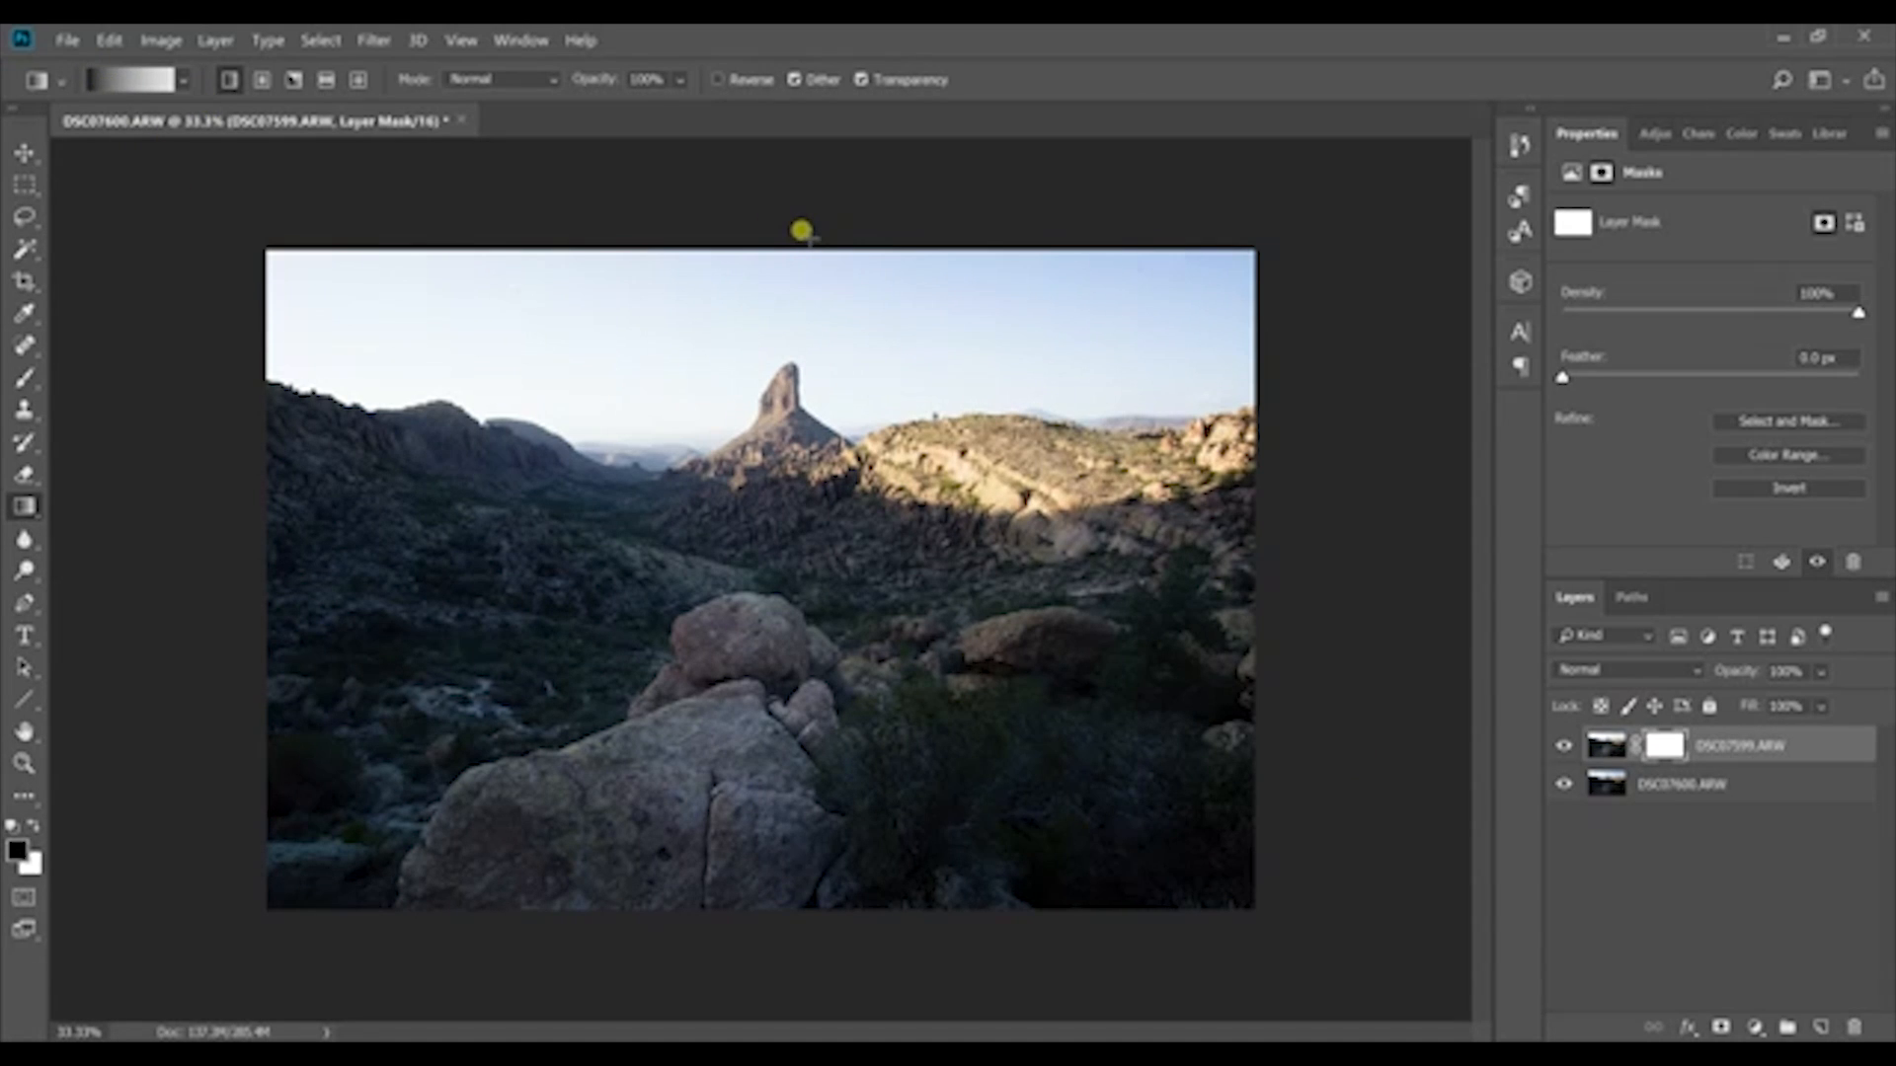
pyautogui.moveTo(804, 233); pyautogui.dragTo(787, 547)
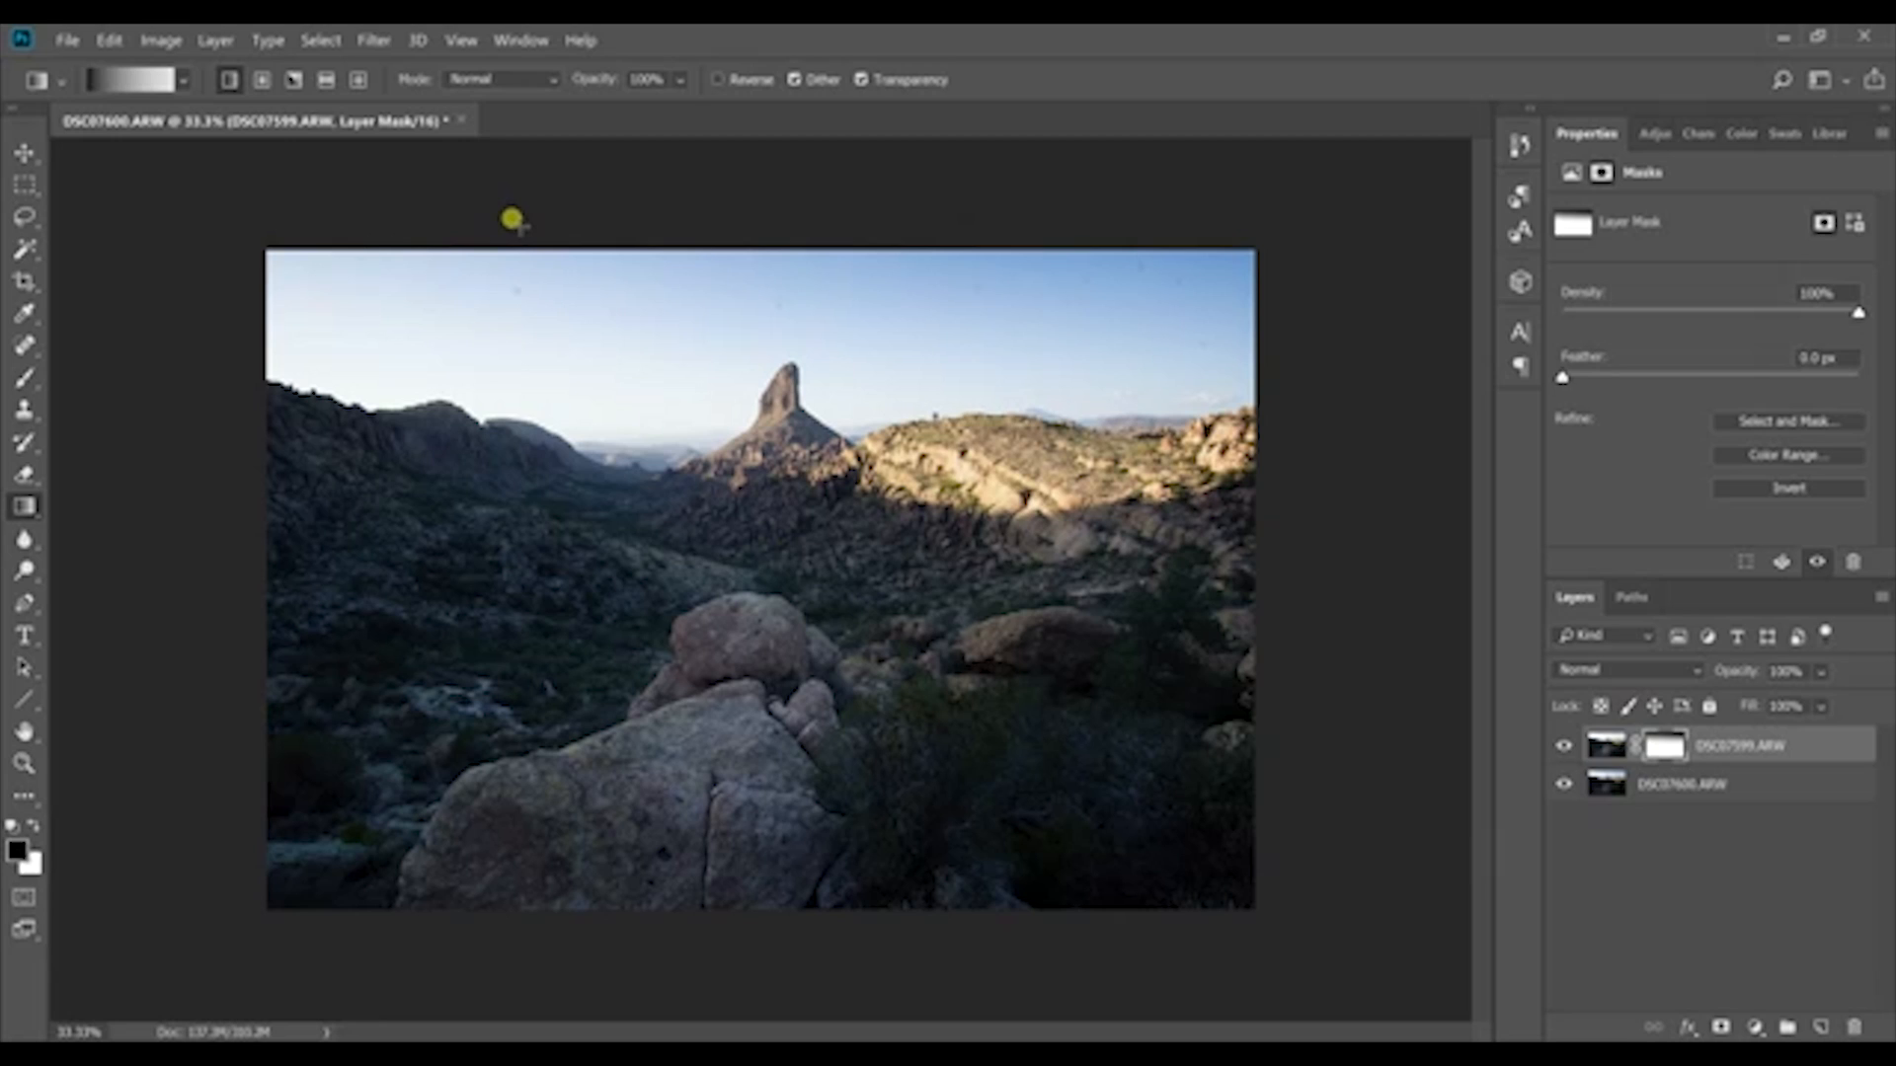
pyautogui.moveTo(511, 228); pyautogui.dragTo(514, 577)
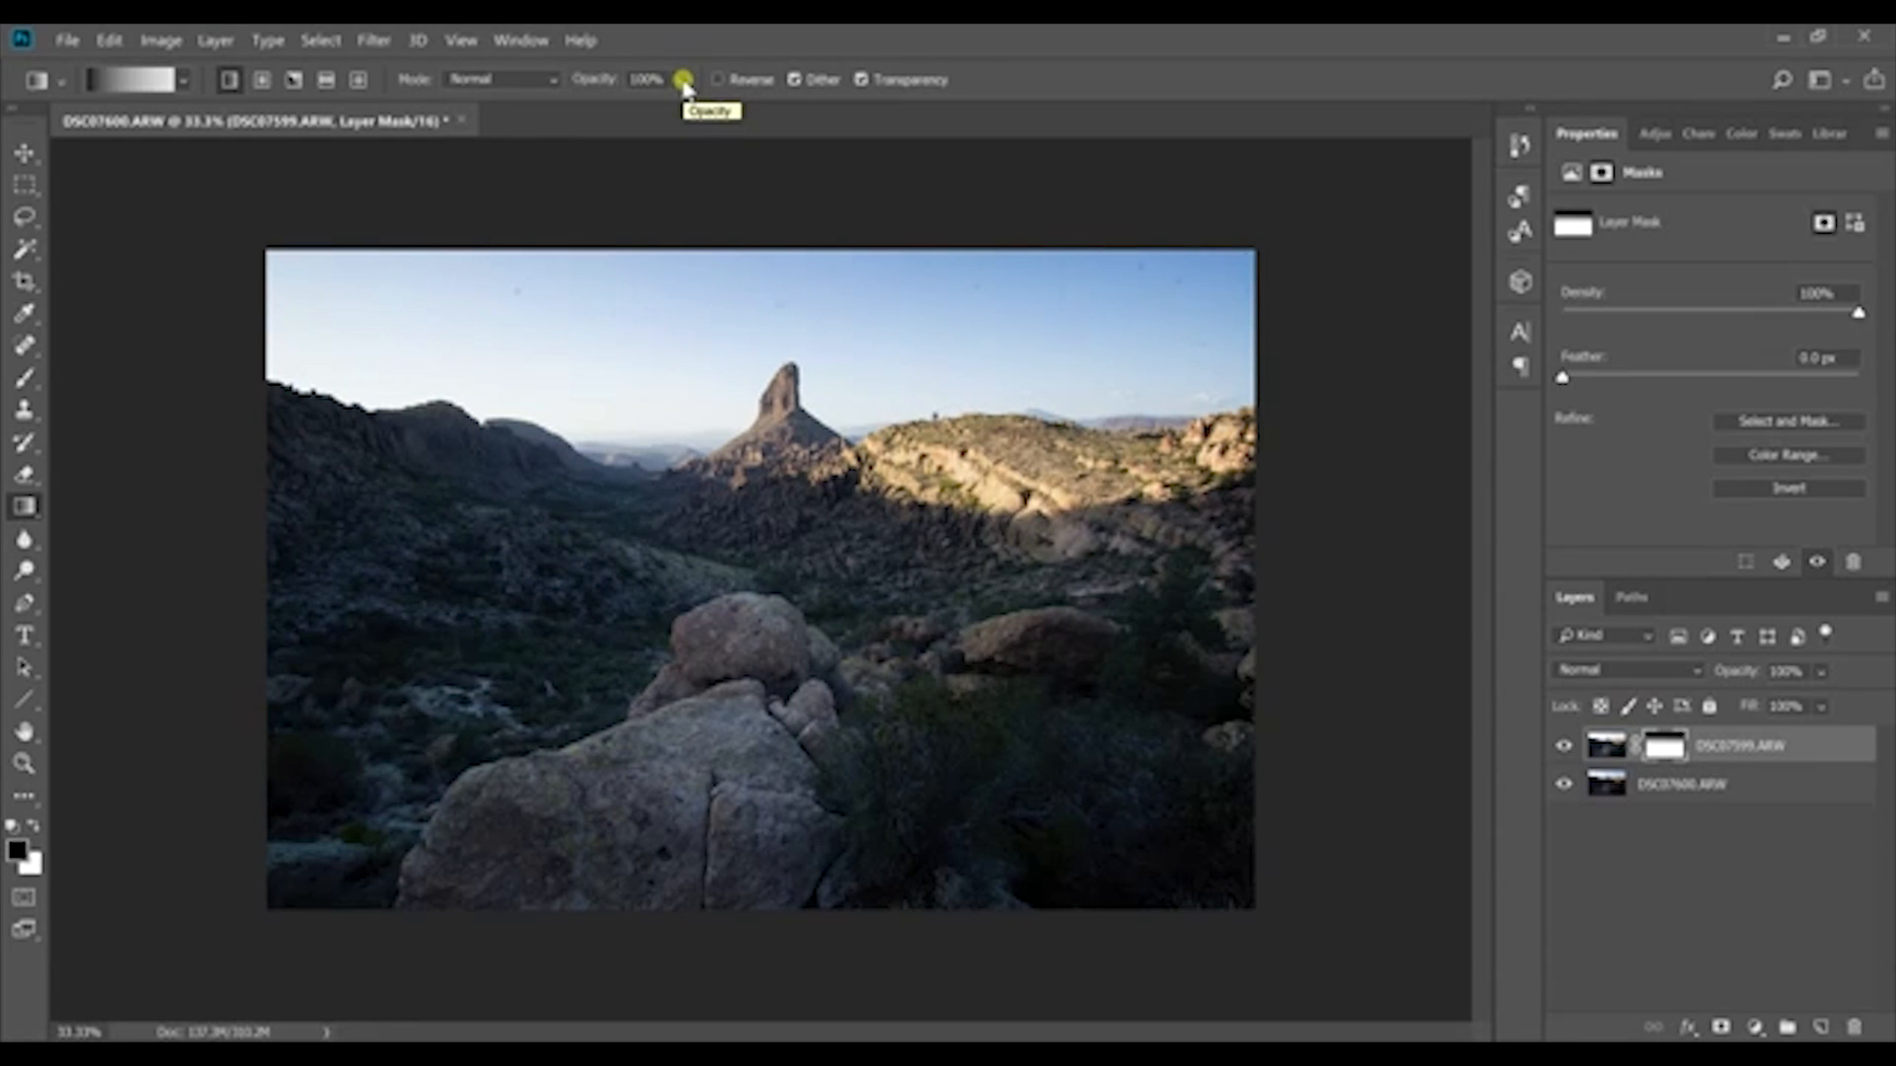
pyautogui.moveTo(628, 399); pyautogui.dragTo(633, 491)
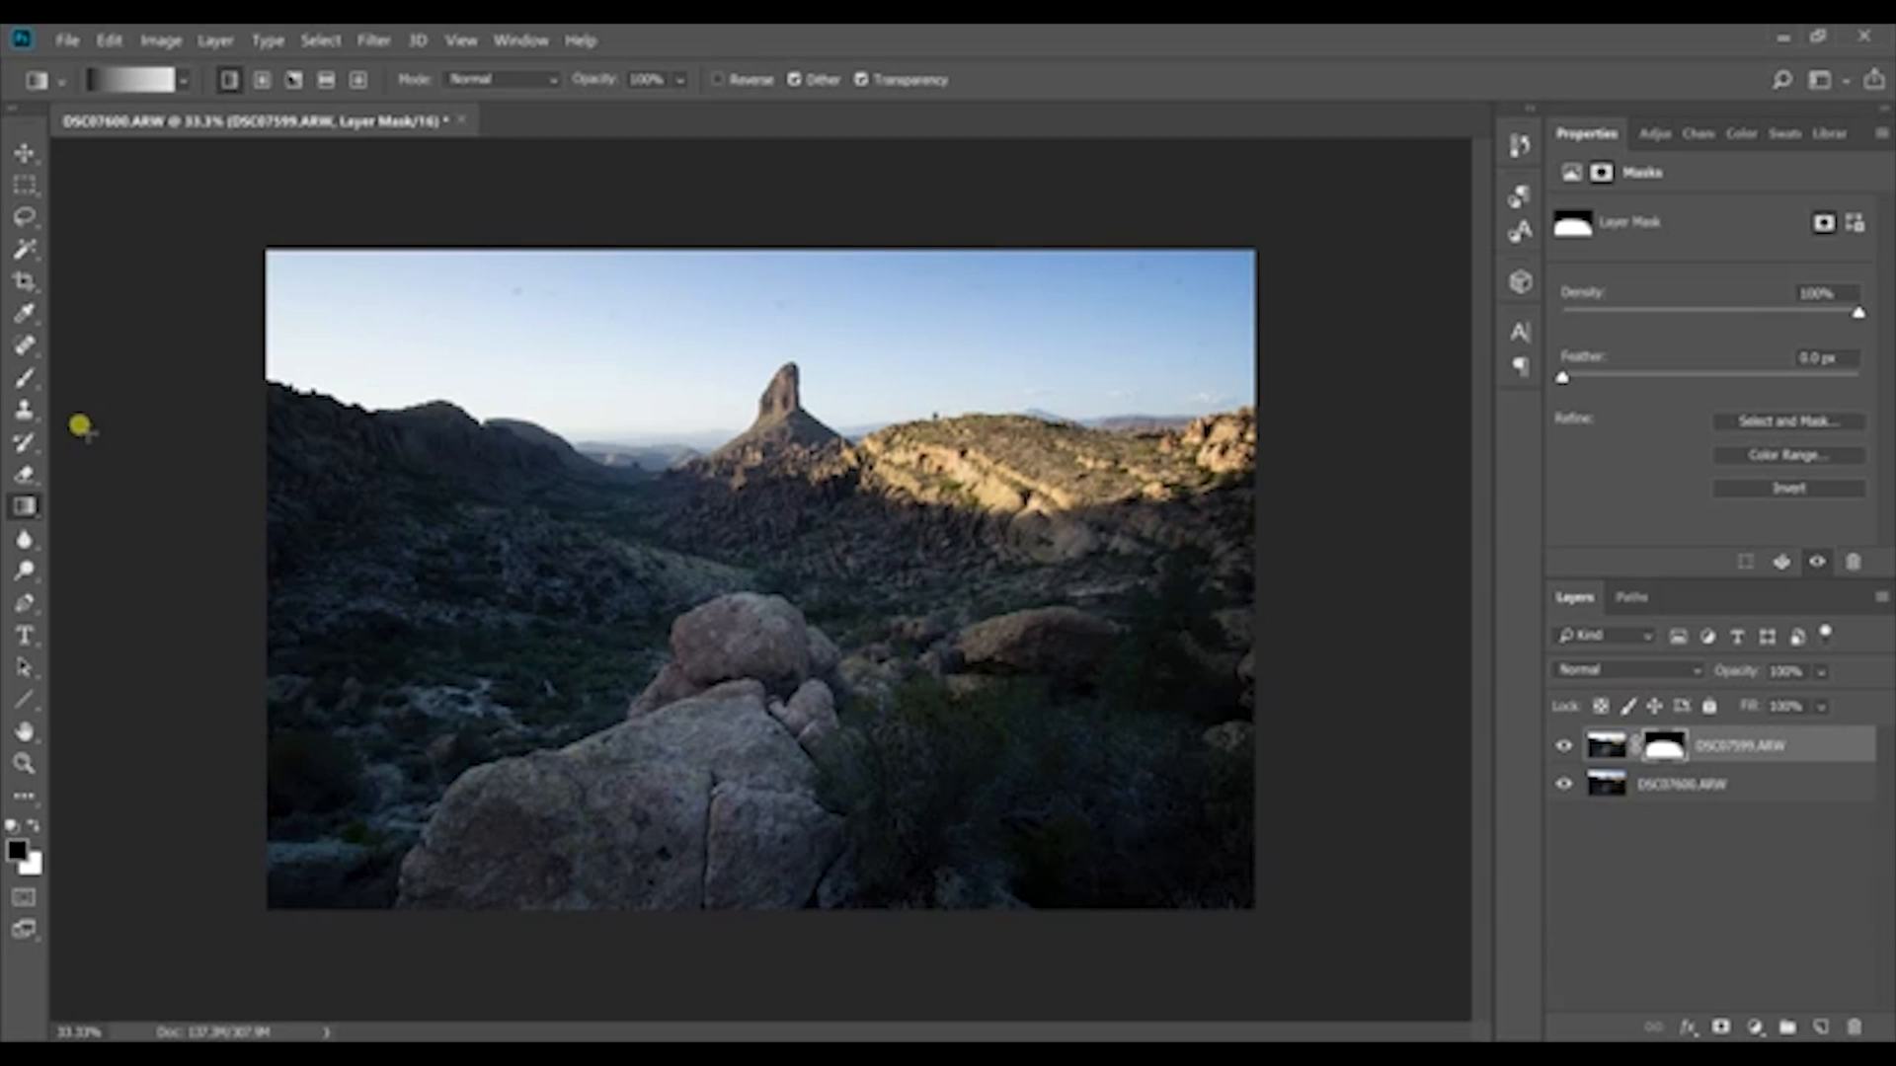
# Step: Set up the Brush tool with white as the foreground colour and 17% opacity
pyautogui.click(23, 381)
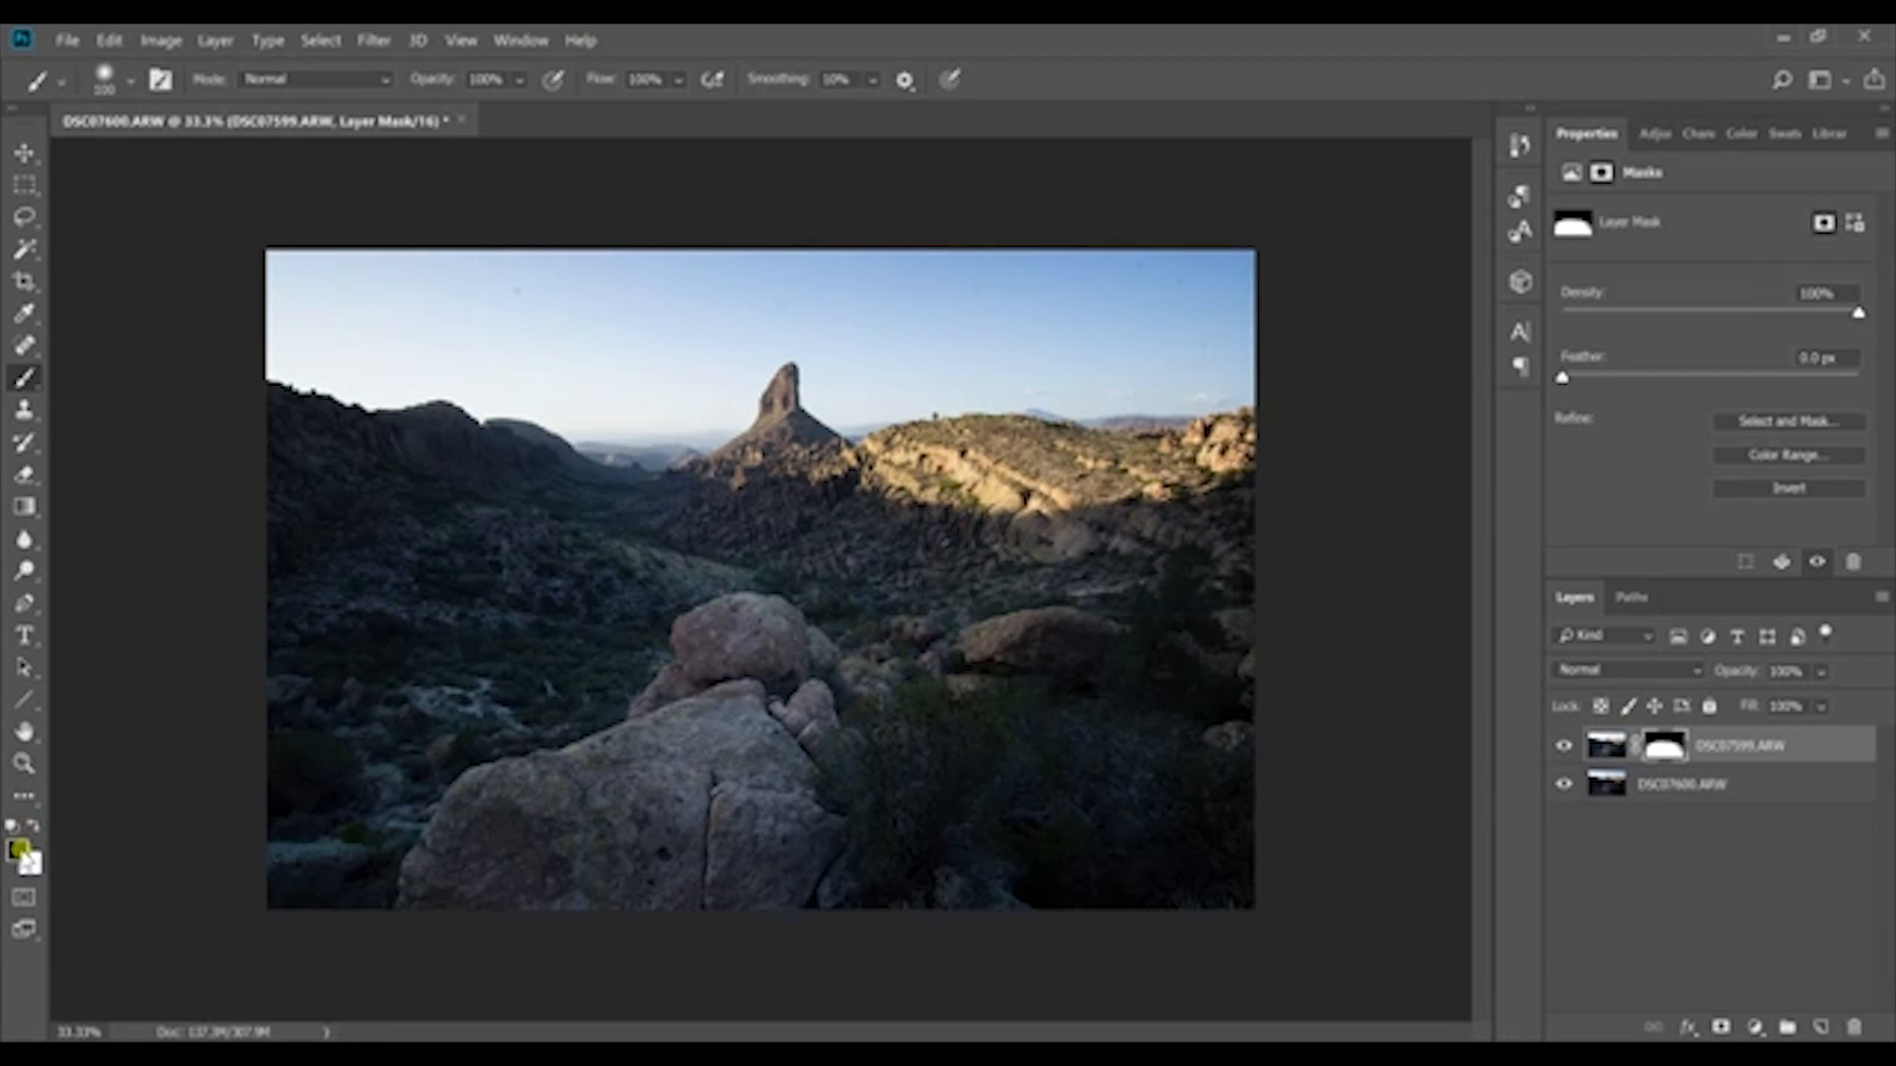
pyautogui.click(30, 827)
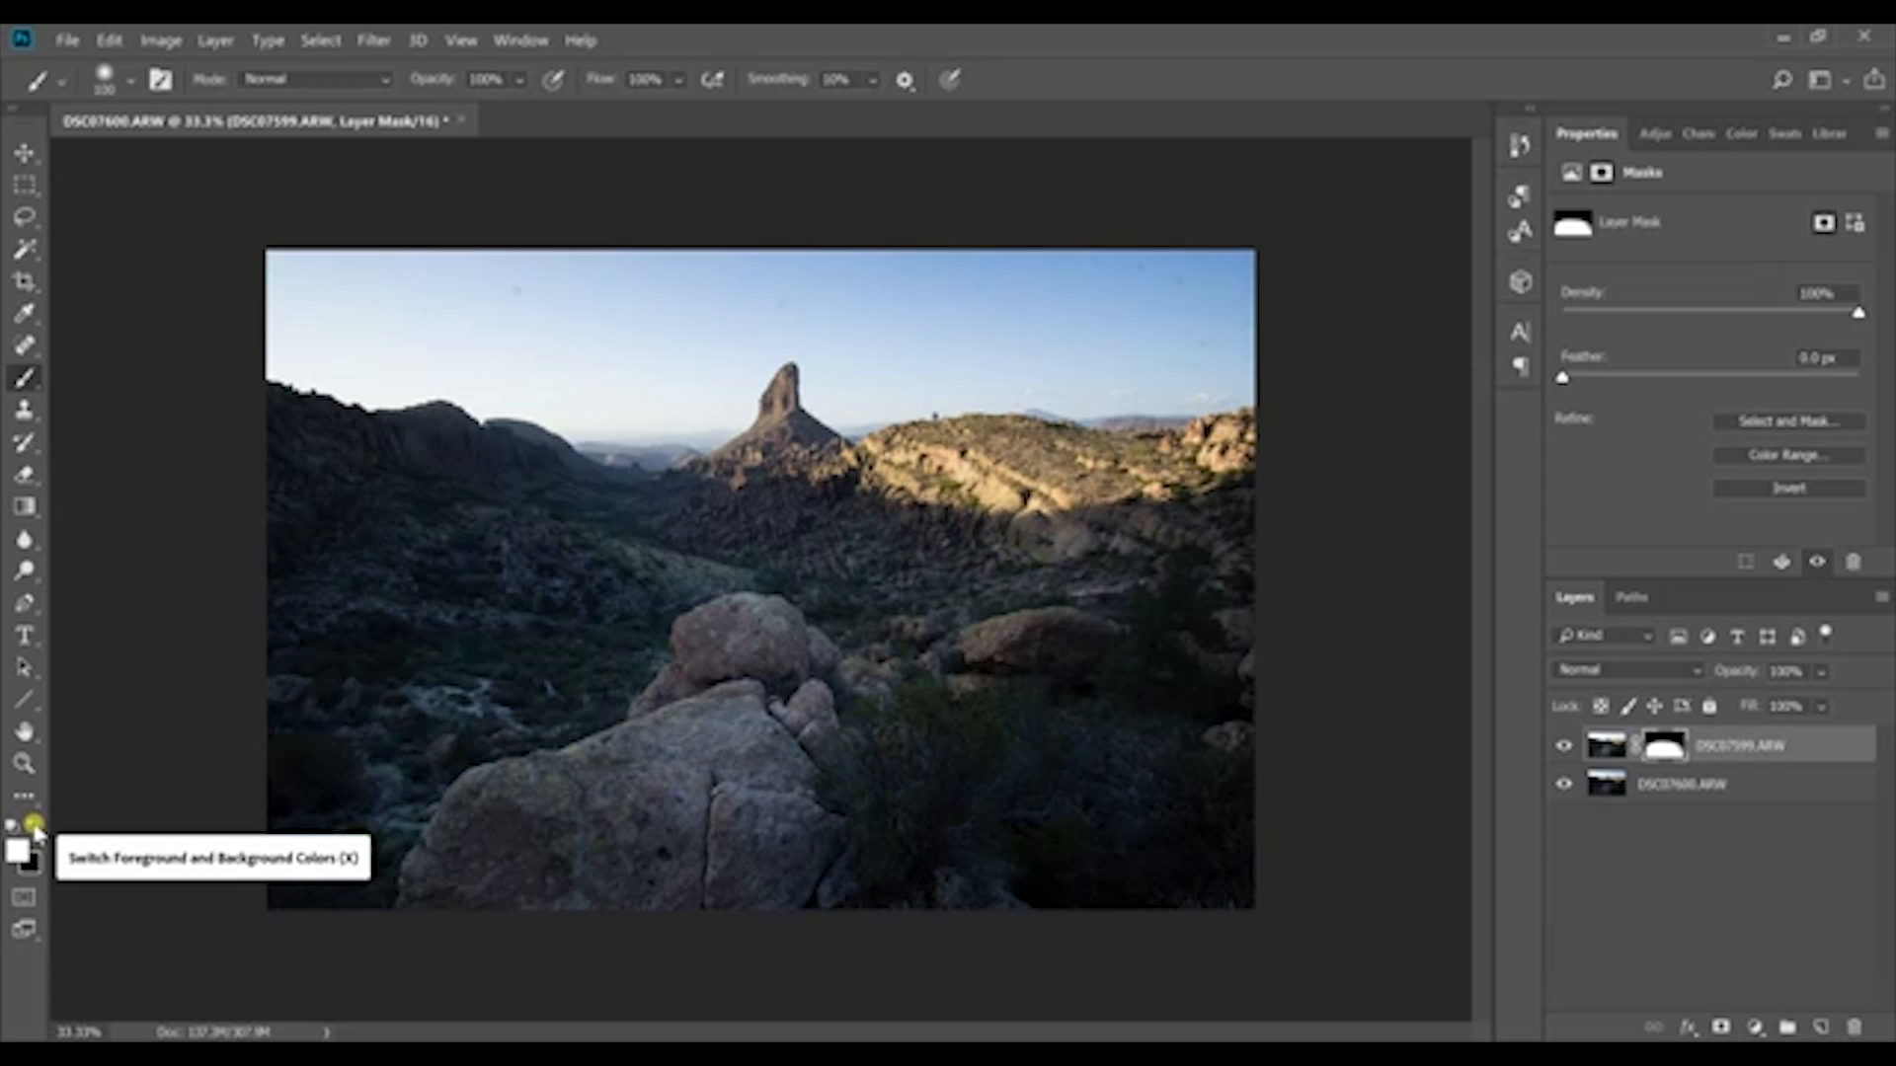
pyautogui.click(35, 826)
pyautogui.click(34, 827)
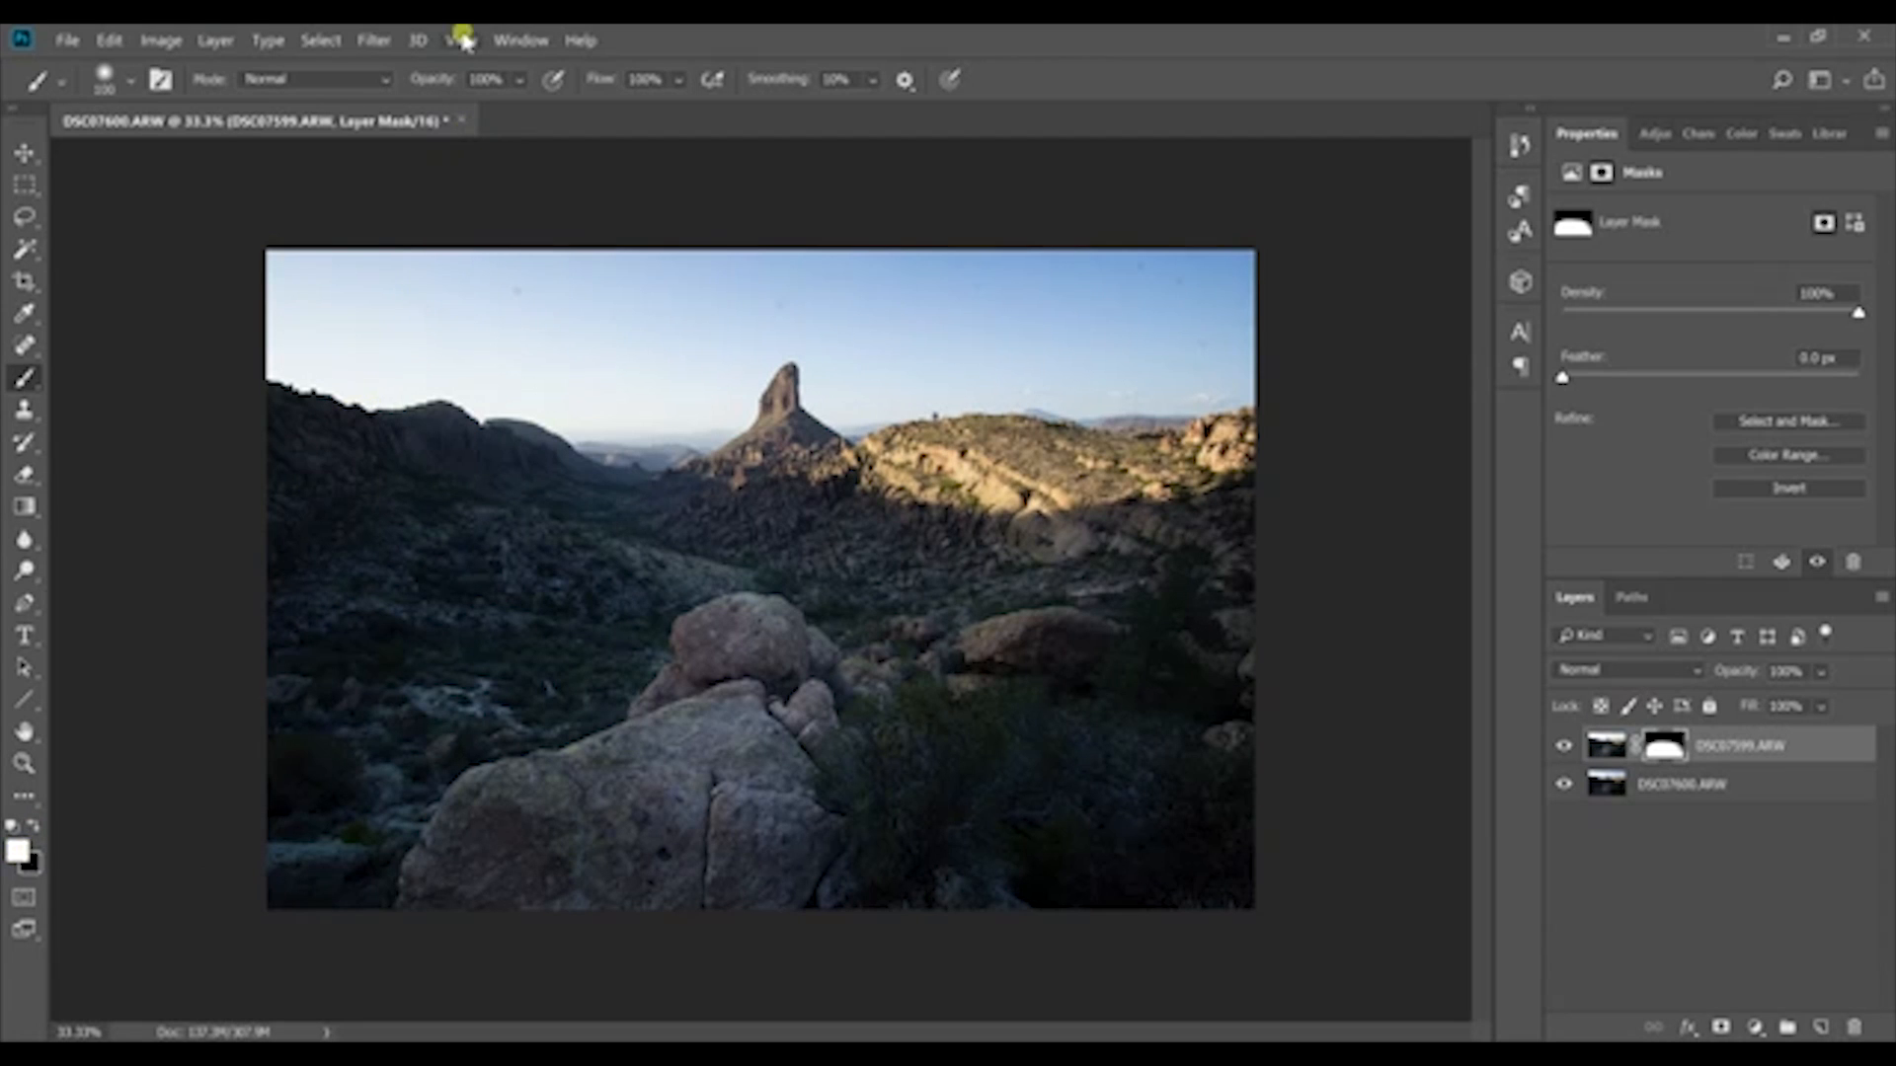
pyautogui.click(515, 86)
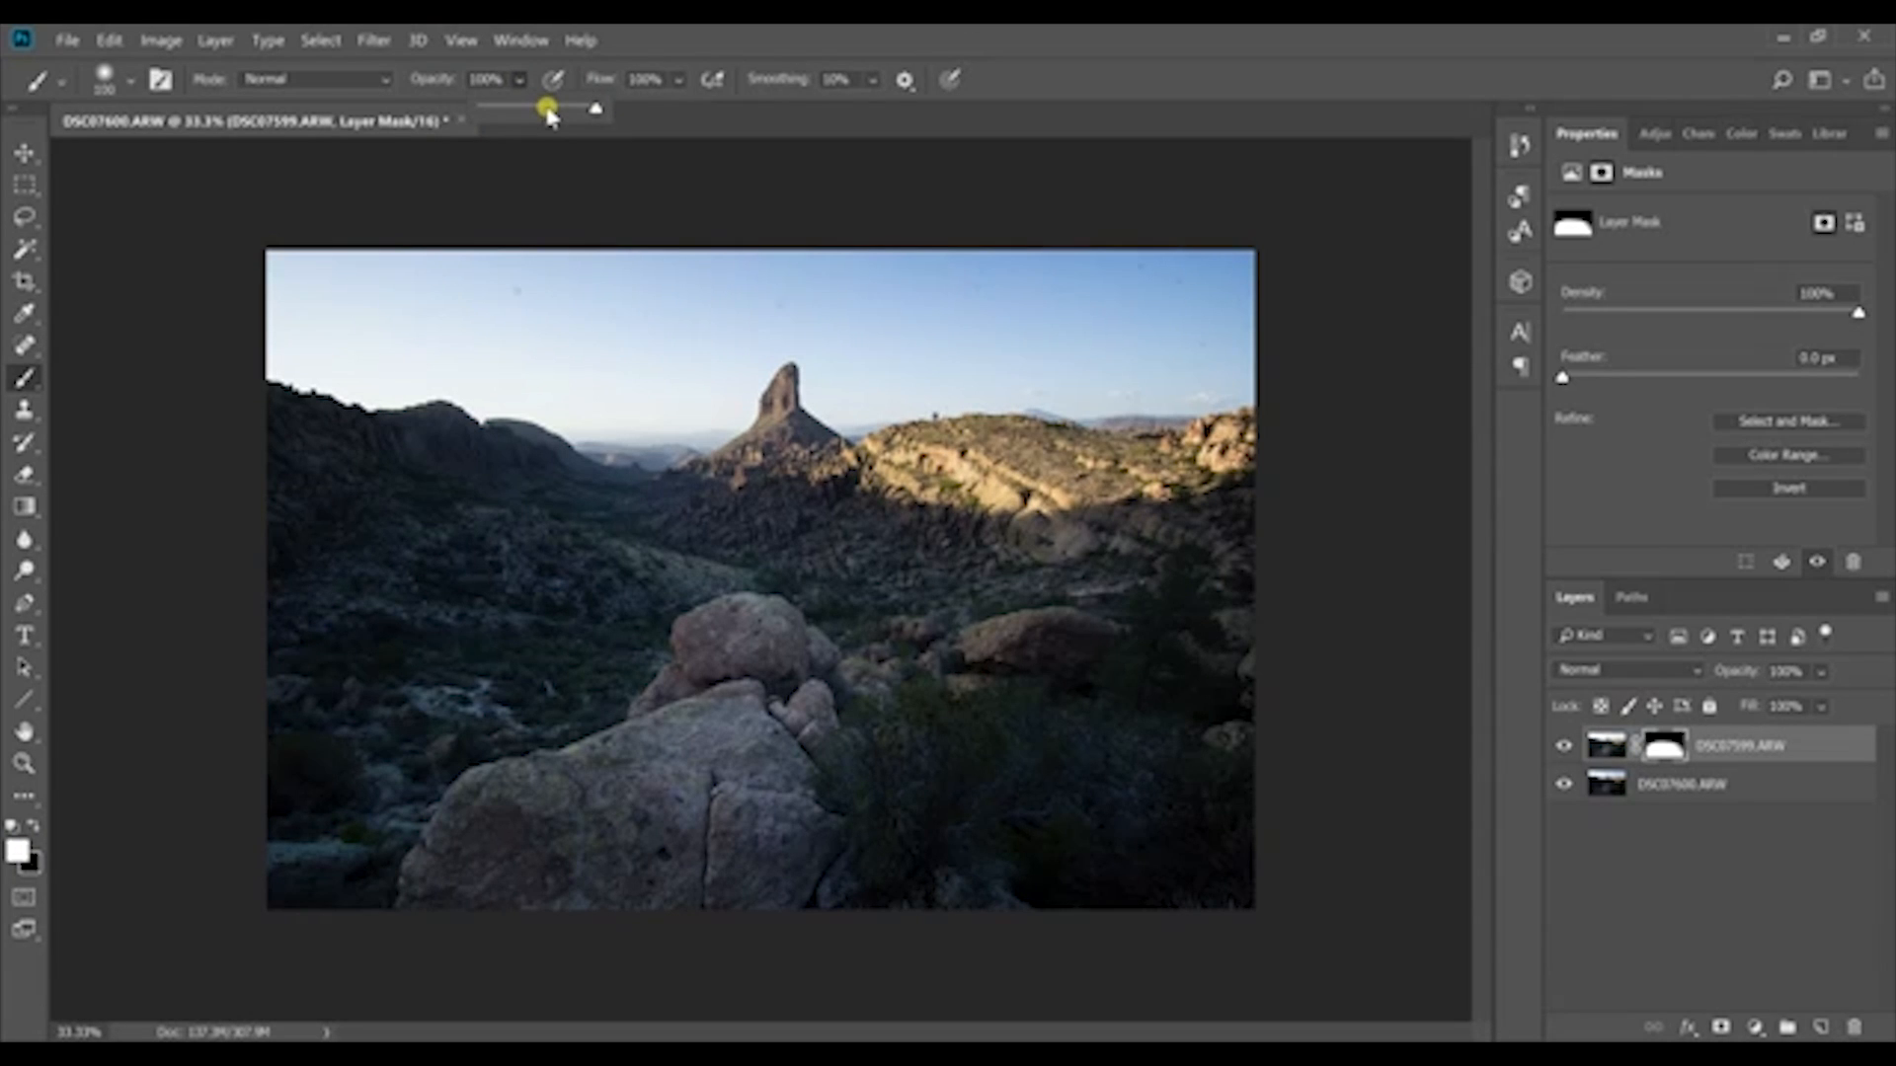
pyautogui.moveTo(550, 115); pyautogui.dragTo(504, 111)
# Step: Adjust the brush size and paint white on the mask to brighten the shadowed hillside on the image's left side
pyautogui.click(388, 545)
pyautogui.press(']')
pyautogui.press(']')
pyautogui.press(']')
pyautogui.press(']')
pyautogui.press(']')
pyautogui.press(']')
pyautogui.press(']')
pyautogui.press(']')
pyautogui.press(']')
pyautogui.press(']')
pyautogui.press(']')
pyautogui.press(']')
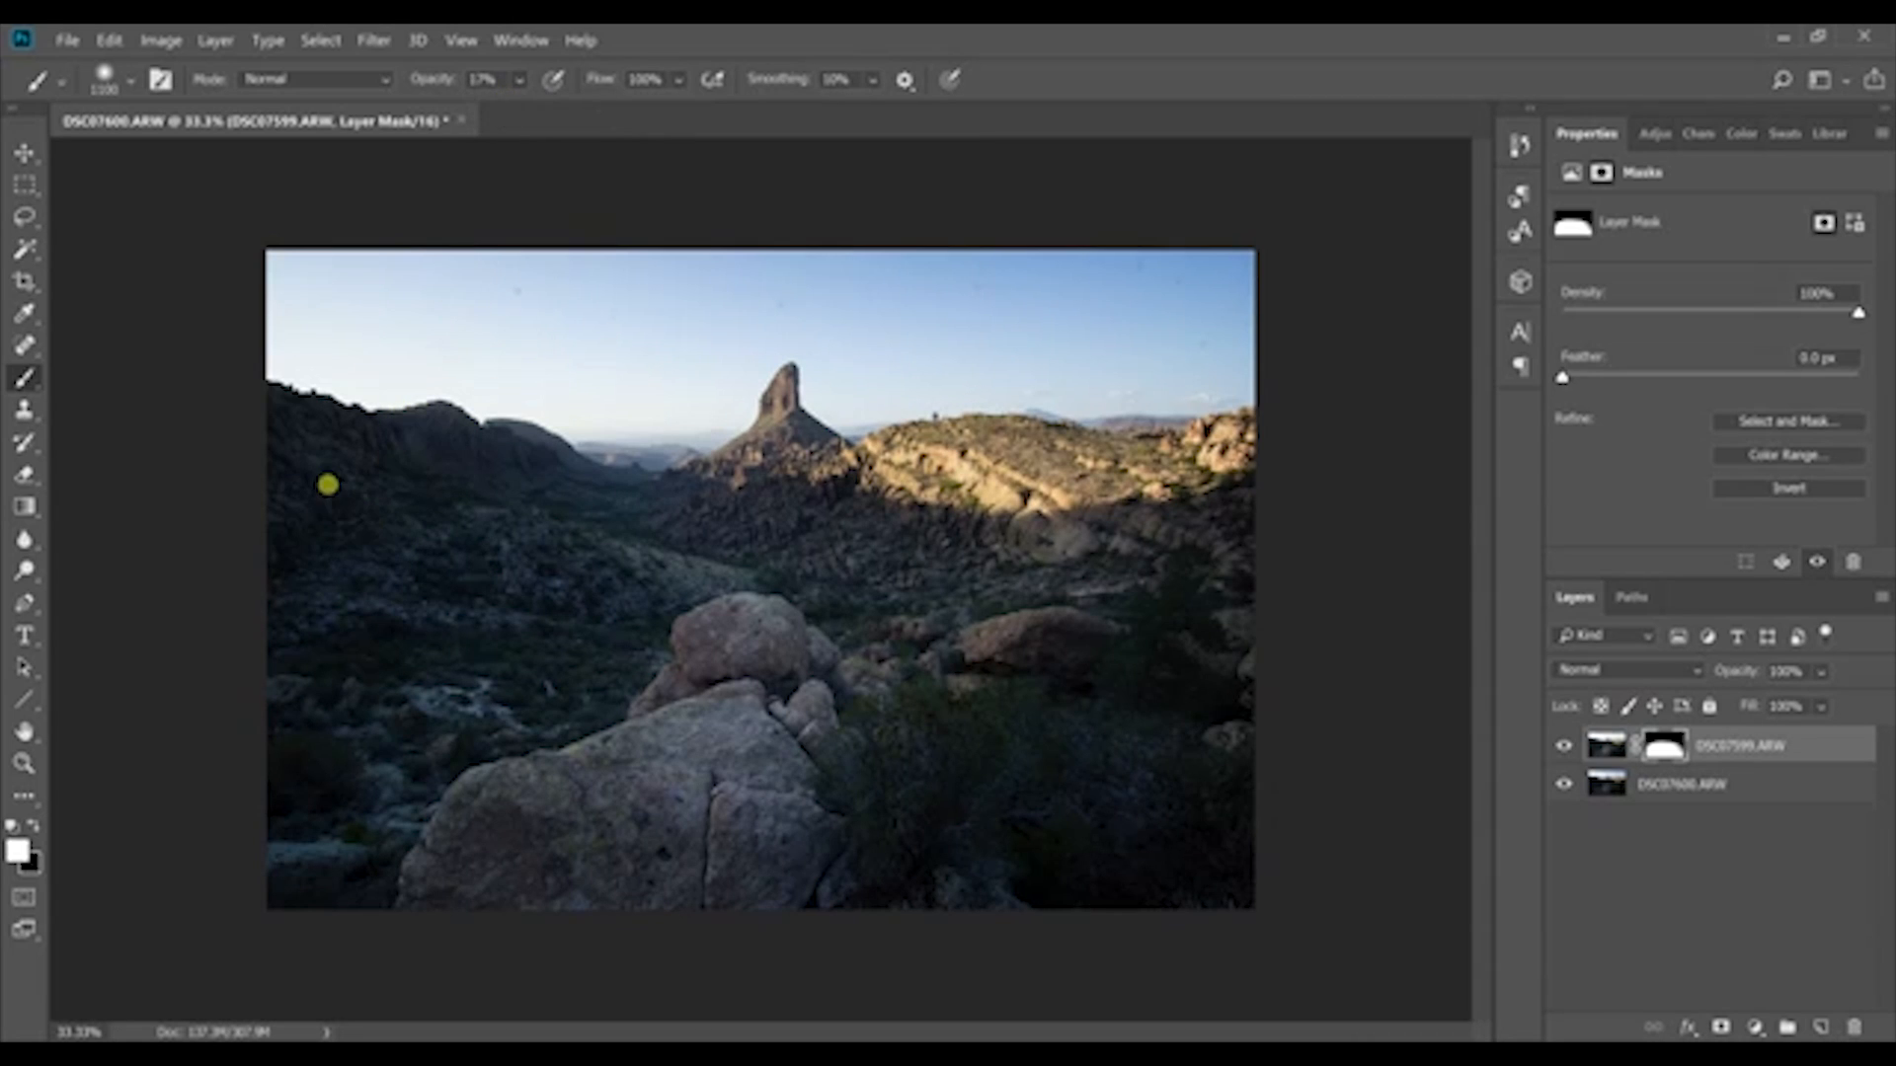
pyautogui.press('[')
pyautogui.press('[')
pyautogui.press('[')
pyautogui.press('[')
pyautogui.press(']')
# Step: Save the blended image and view the resulting DSC07599-Edit-2 photo enlarged in Lightroom
pyautogui.click(66, 40)
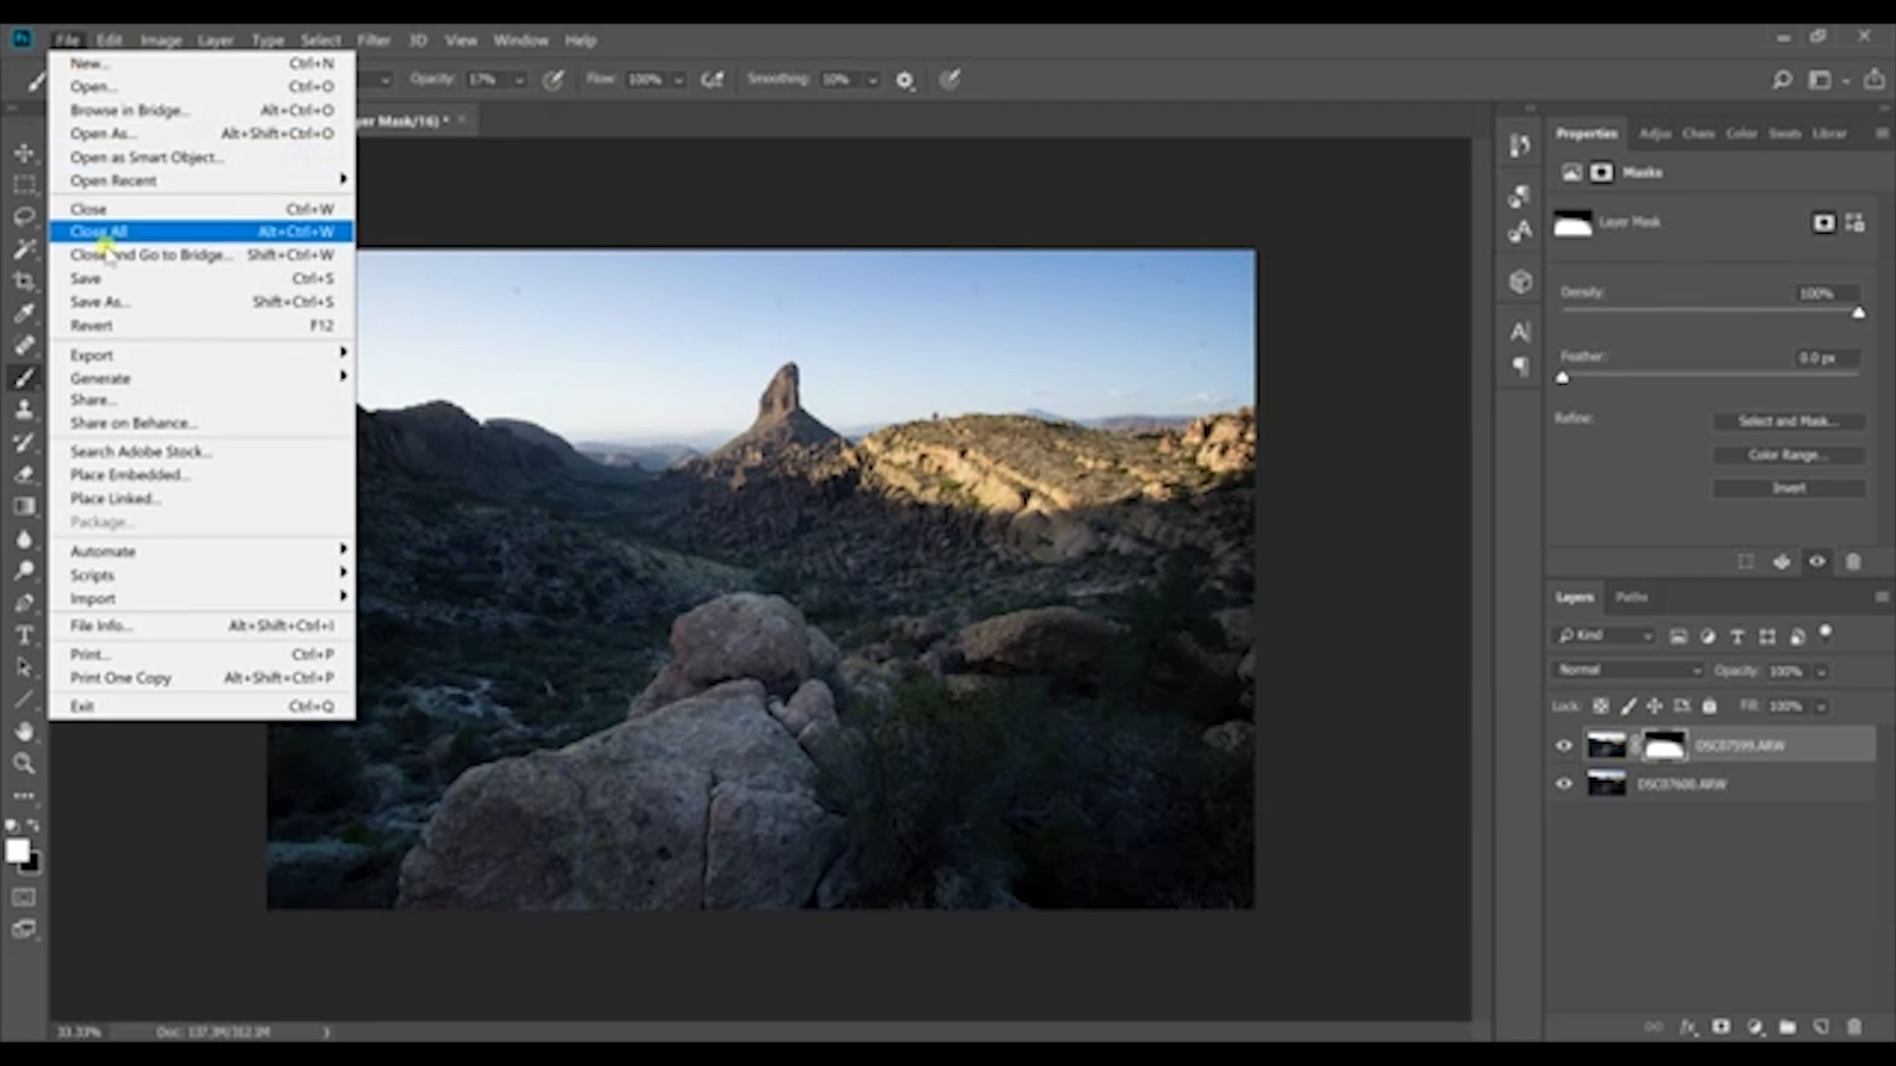
pyautogui.click(94, 278)
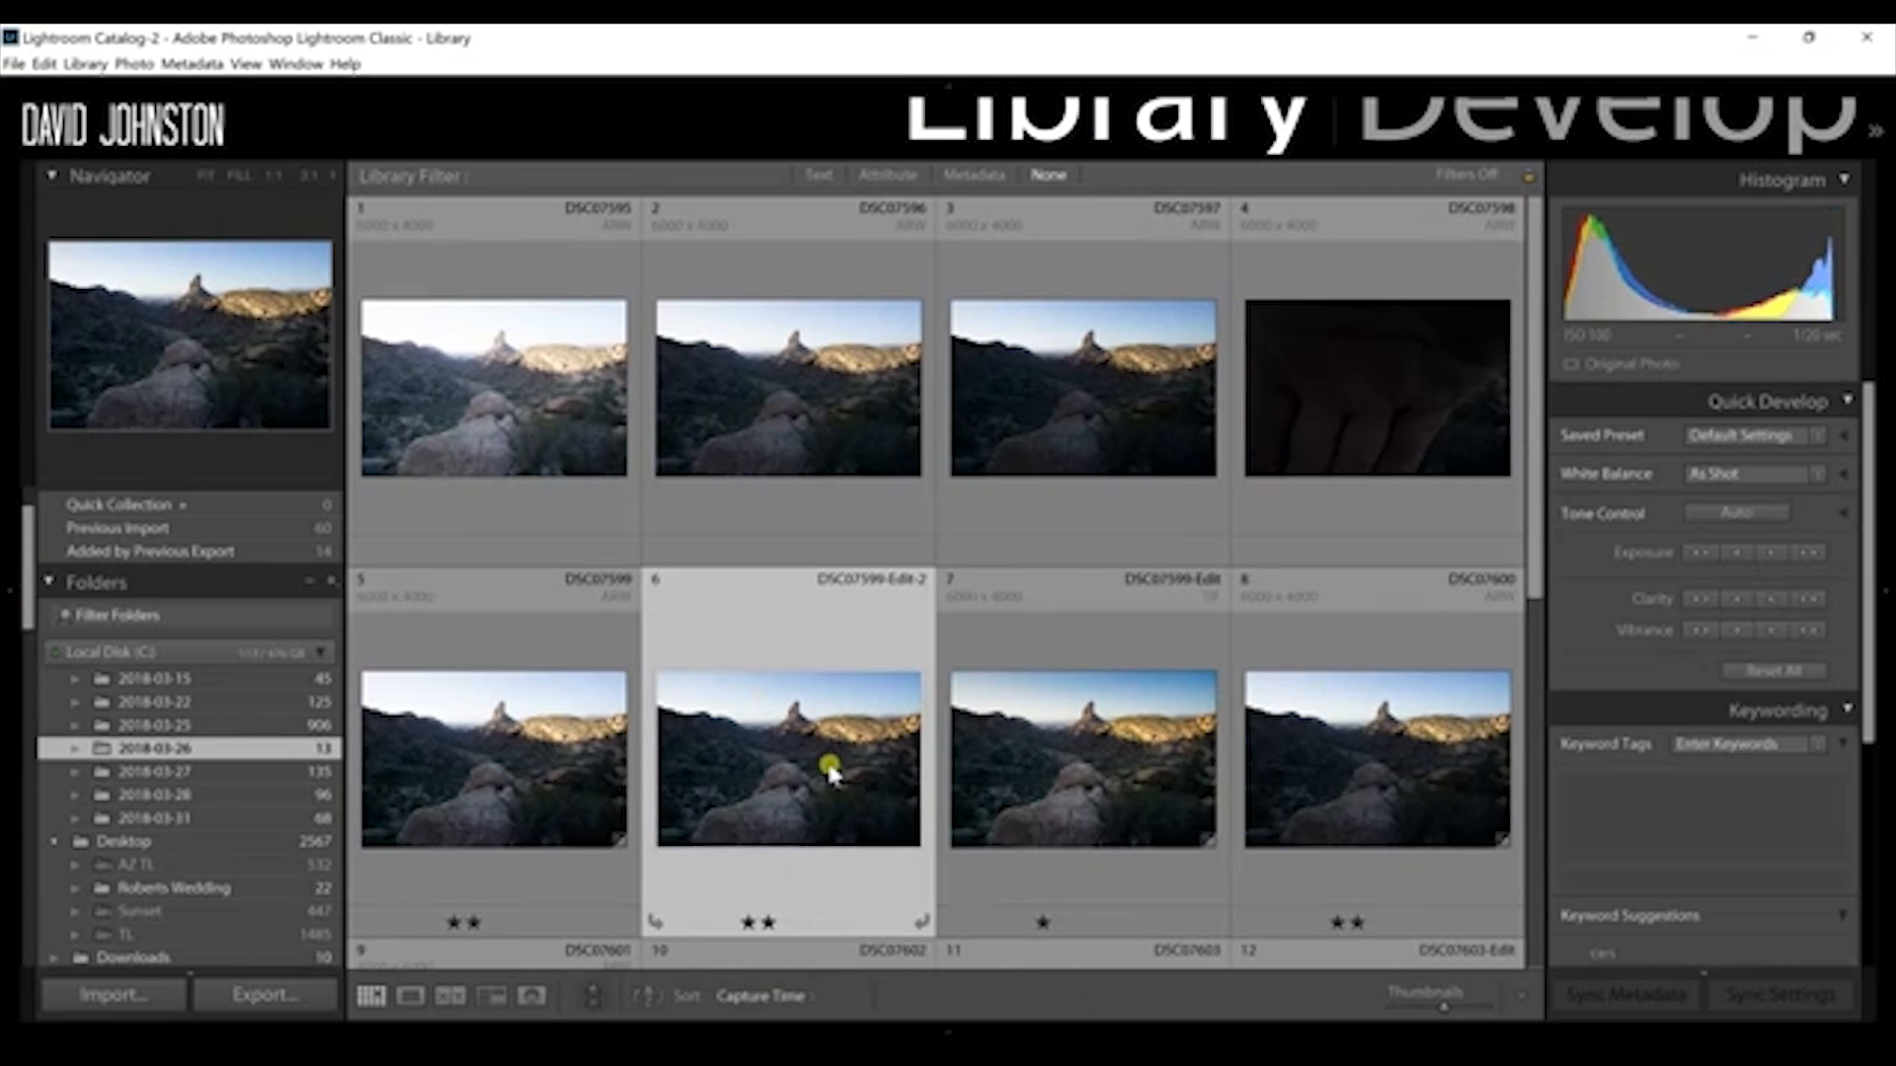
pyautogui.doubleClick(829, 771)
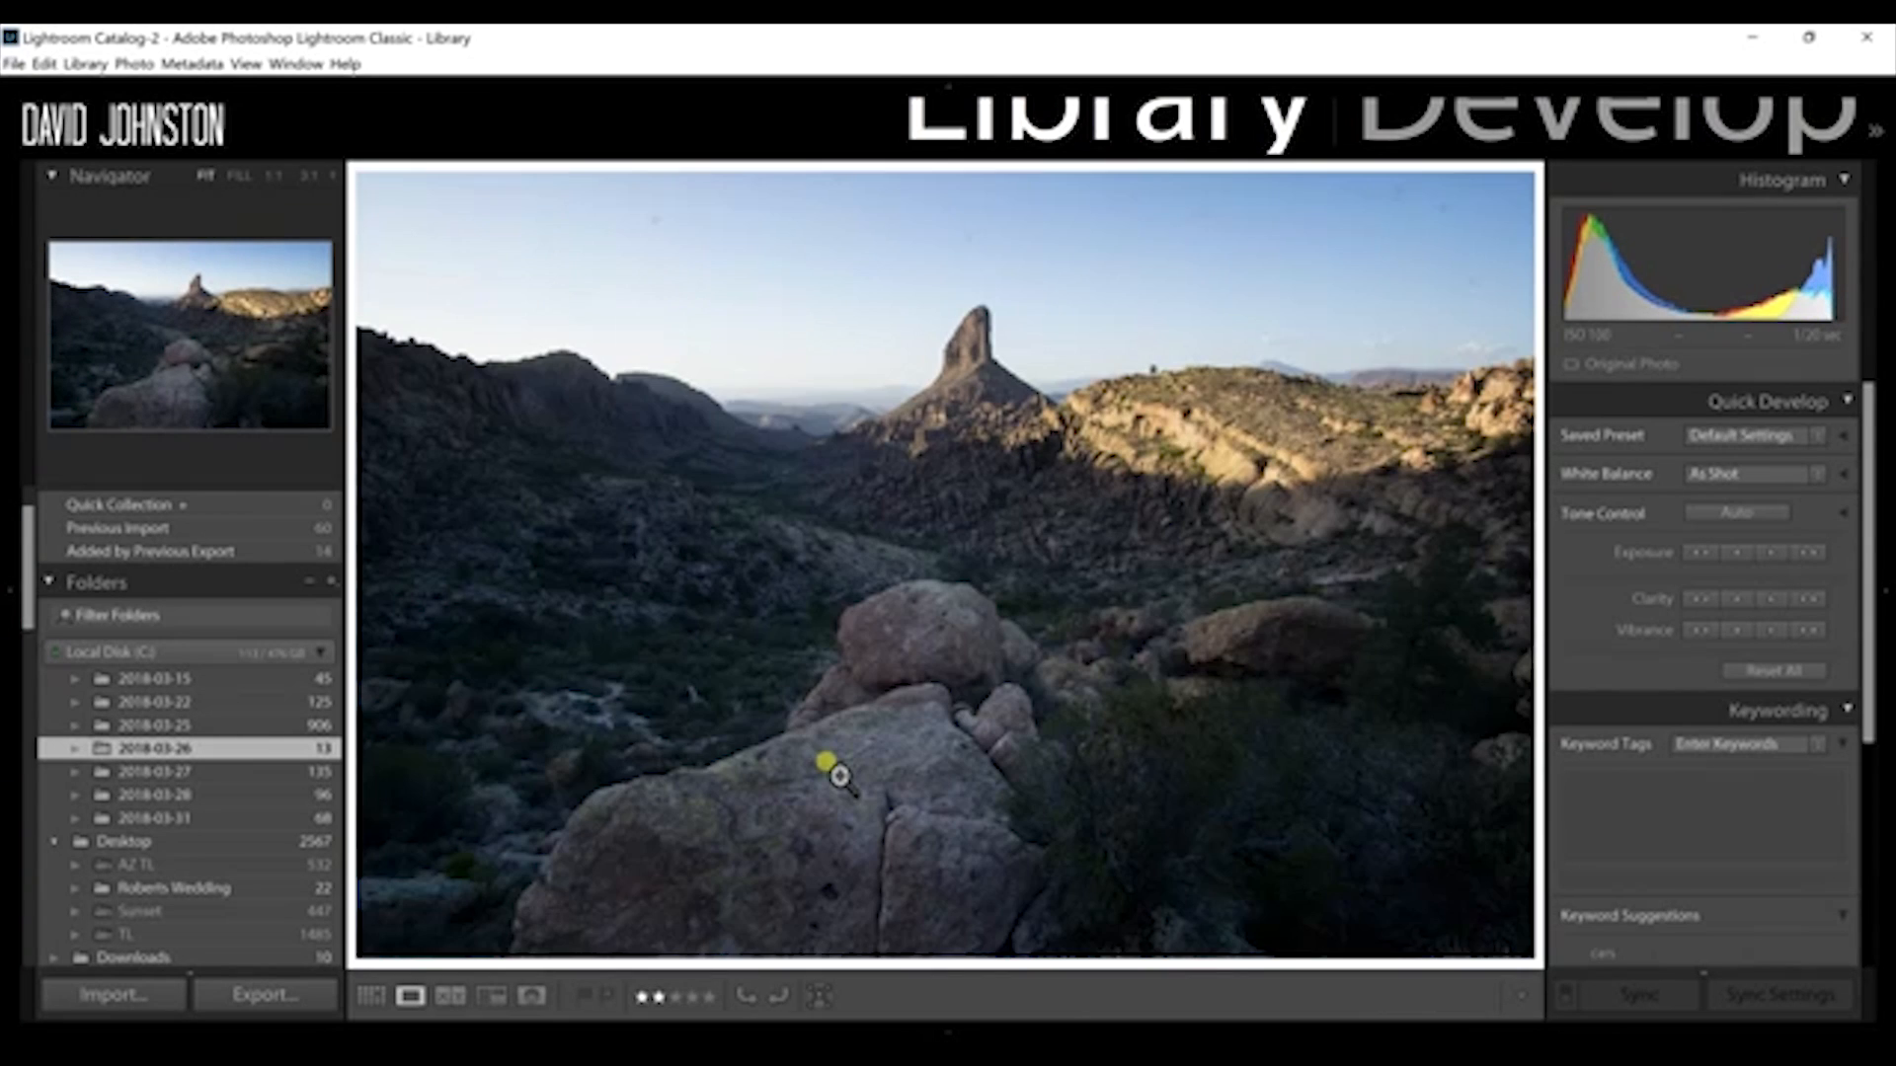